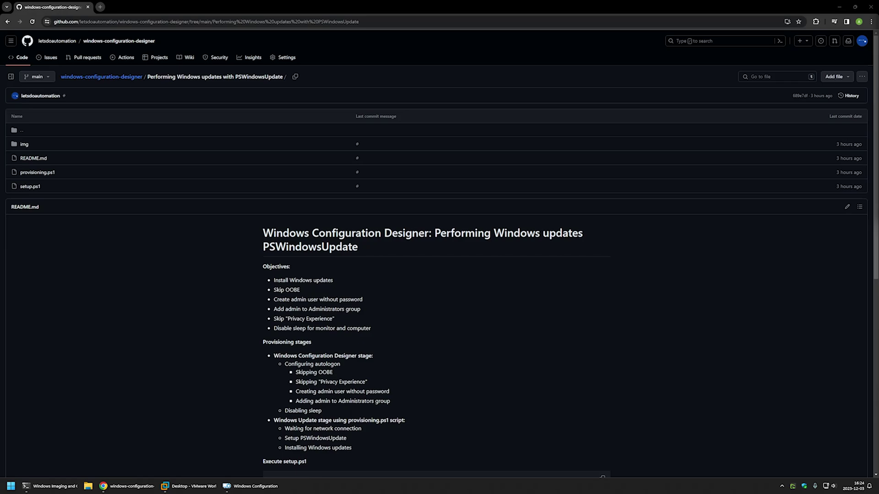
Step: Highlight the README objectives: Windows updates, skip OOBE and Privacy Experience, admin user, disable sleep
{"action": "left_click_drag", "start_coordinate": [399, 324], "coordinate": [332, 280]}
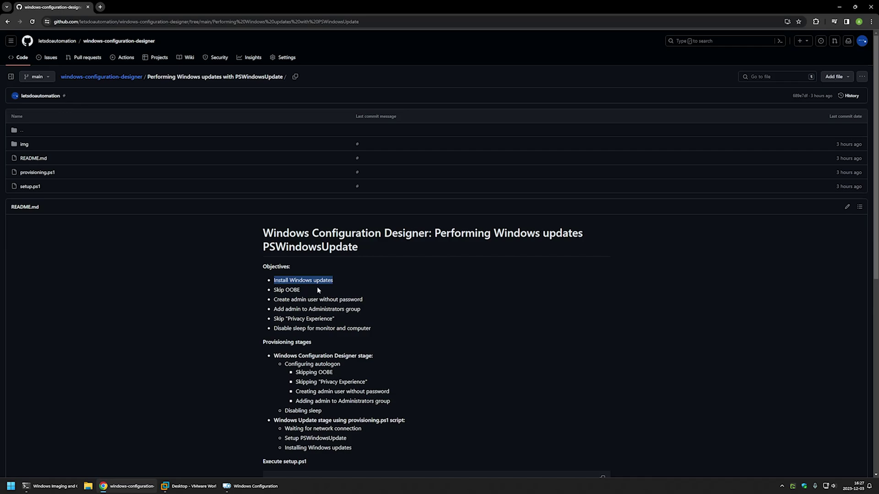
{"action": "left_click", "coordinate": [305, 291]}
{"action": "left_click_drag", "start_coordinate": [274, 290], "coordinate": [337, 320]}
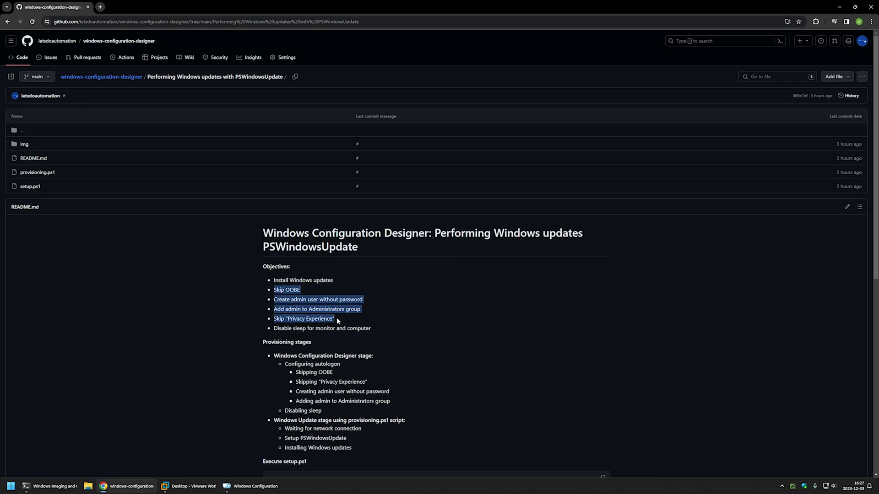
{"action": "left_click", "coordinate": [305, 289]}
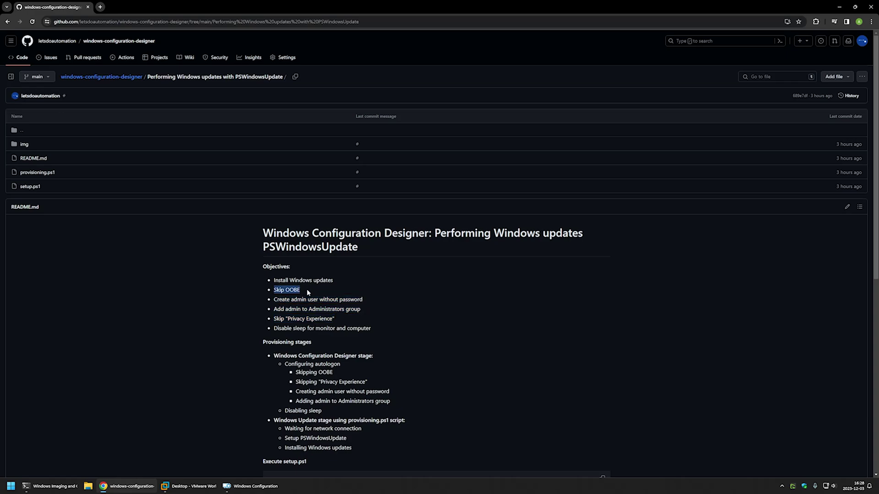
{"action": "left_click_drag", "start_coordinate": [273, 300], "coordinate": [363, 299]}
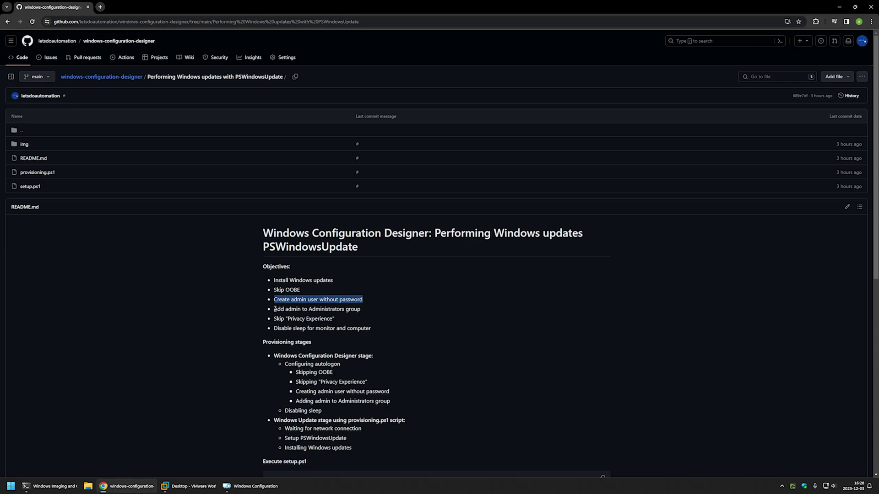
{"action": "left_click_drag", "start_coordinate": [273, 309], "coordinate": [363, 309]}
{"action": "left_click", "coordinate": [337, 321]}
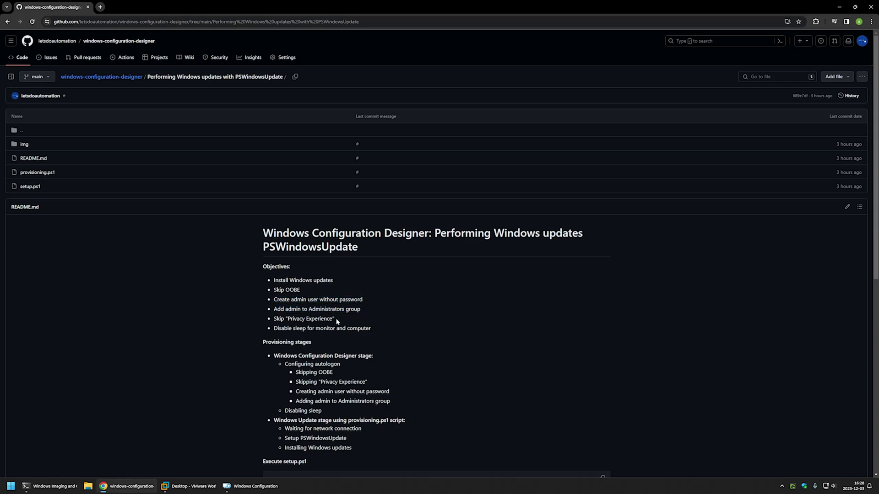
{"action": "left_click_drag", "start_coordinate": [274, 319], "coordinate": [342, 315]}
{"action": "left_click", "coordinate": [341, 314]}
{"action": "scroll", "coordinate": [341, 314], "scroll_direction": "down", "scroll_amount": 8}
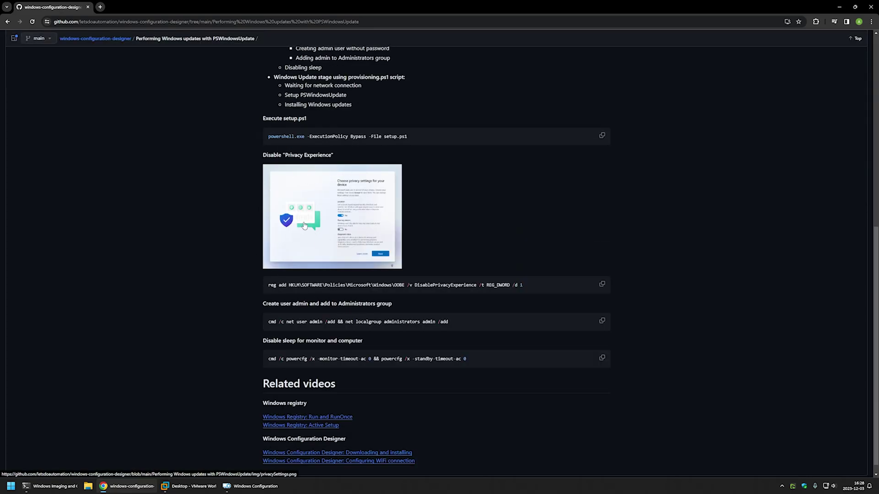
{"action": "scroll", "coordinate": [304, 225], "scroll_direction": "up", "scroll_amount": 7}
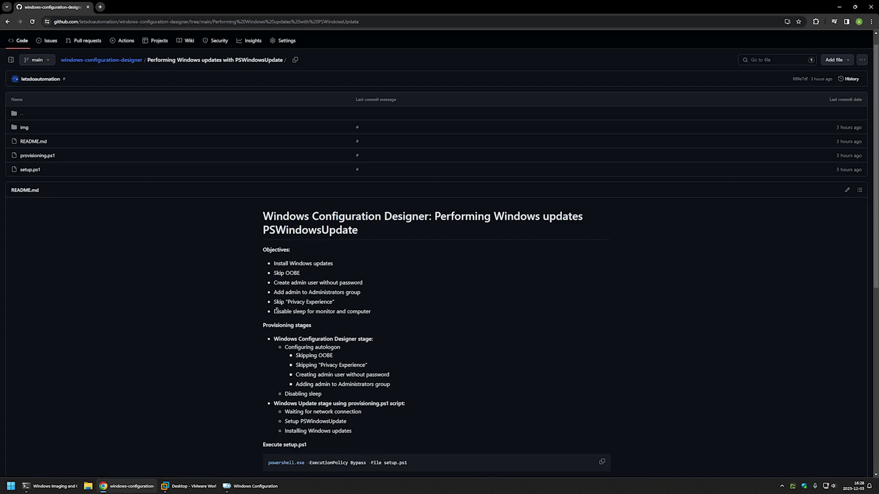
{"action": "left_click_drag", "start_coordinate": [276, 311], "coordinate": [372, 314]}
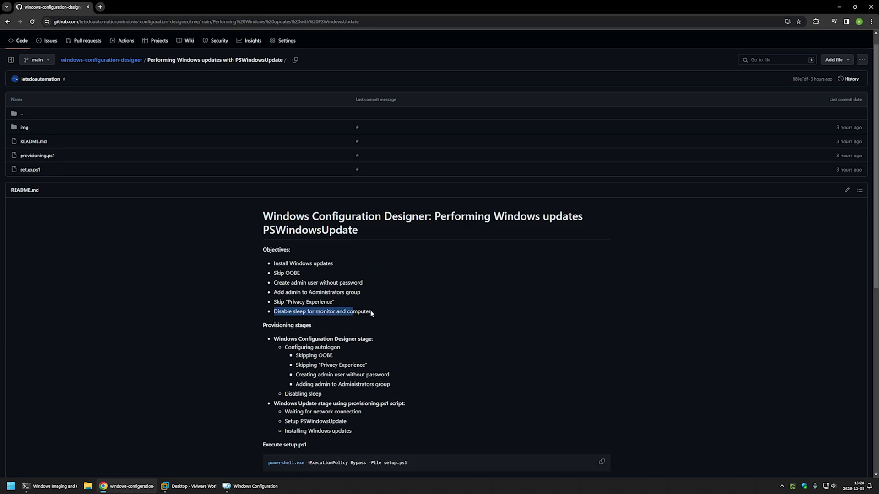
{"action": "left_click", "coordinate": [374, 313]}
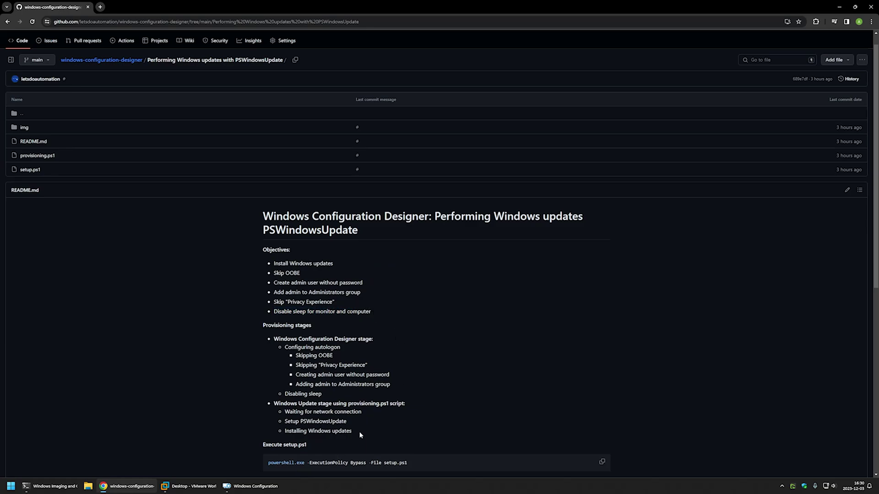
Step: Highlight the full provisioning stages list and the Windows Configuration Designer stage
{"action": "left_click_drag", "start_coordinate": [360, 435], "coordinate": [257, 333]}
{"action": "left_click", "coordinate": [339, 371]}
{"action": "left_click_drag", "start_coordinate": [325, 397], "coordinate": [270, 339]}
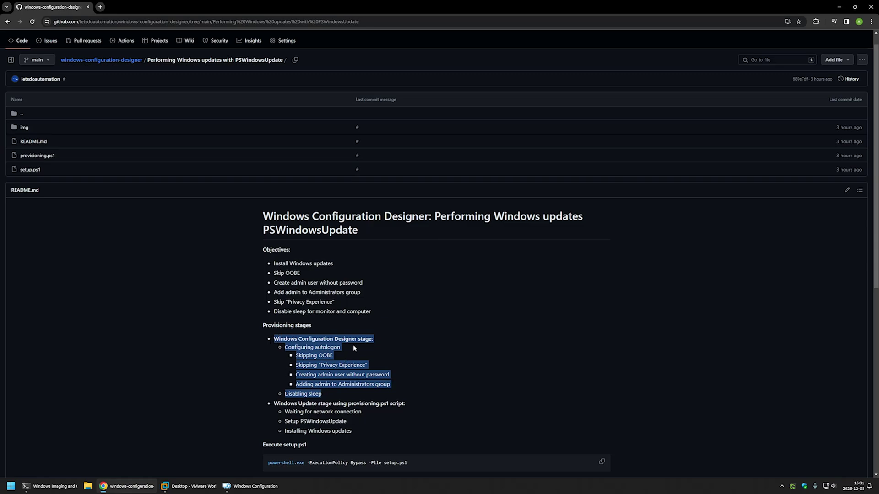
{"action": "left_click", "coordinate": [352, 345]}
Step: Highlight each Configuration Designer step, from Configuring autologon through Disabling sleep
{"action": "left_click_drag", "start_coordinate": [285, 347], "coordinate": [339, 348]}
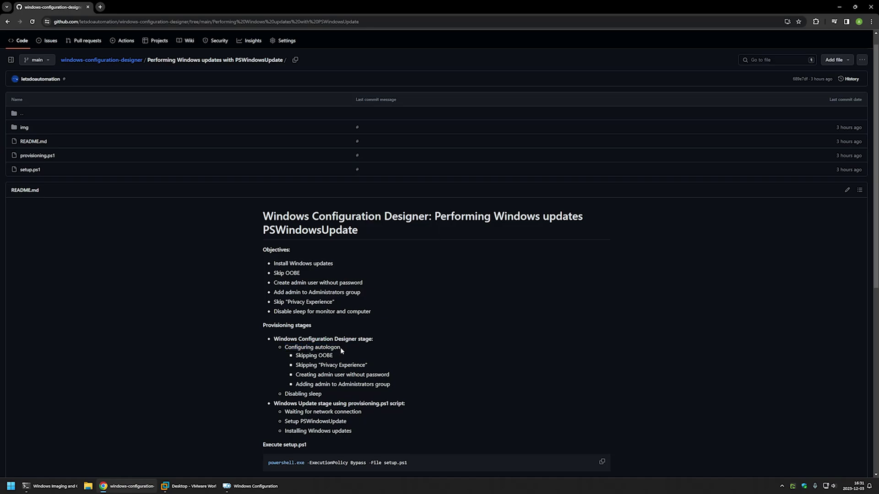
{"action": "triple_click", "coordinate": [340, 348]}
{"action": "triple_click", "coordinate": [322, 357]}
{"action": "left_click_drag", "start_coordinate": [369, 364], "coordinate": [292, 367]}
{"action": "left_click_drag", "start_coordinate": [390, 374], "coordinate": [293, 378]}
{"action": "left_click_drag", "start_coordinate": [394, 384], "coordinate": [293, 386]}
{"action": "left_click", "coordinate": [395, 385]}
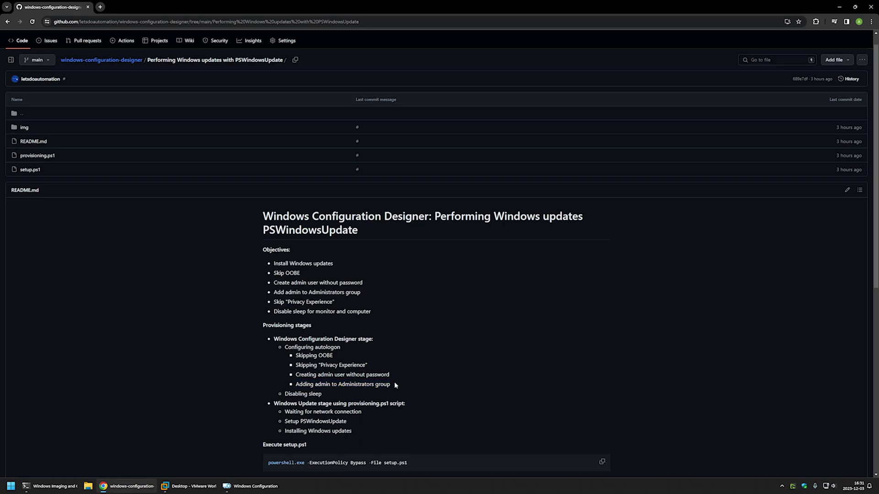
{"action": "left_click_drag", "start_coordinate": [326, 395], "coordinate": [283, 397]}
{"action": "left_click", "coordinate": [327, 396]}
{"action": "left_click_drag", "start_coordinate": [326, 393], "coordinate": [285, 347]}
{"action": "left_click", "coordinate": [318, 393]}
Step: Highlight the provisioning.ps1 stage: network wait, PSWindowsUpdate setup and Installing Windows updates
{"action": "left_click_drag", "start_coordinate": [348, 404], "coordinate": [389, 401]}
{"action": "left_click_drag", "start_coordinate": [368, 413], "coordinate": [283, 414]}
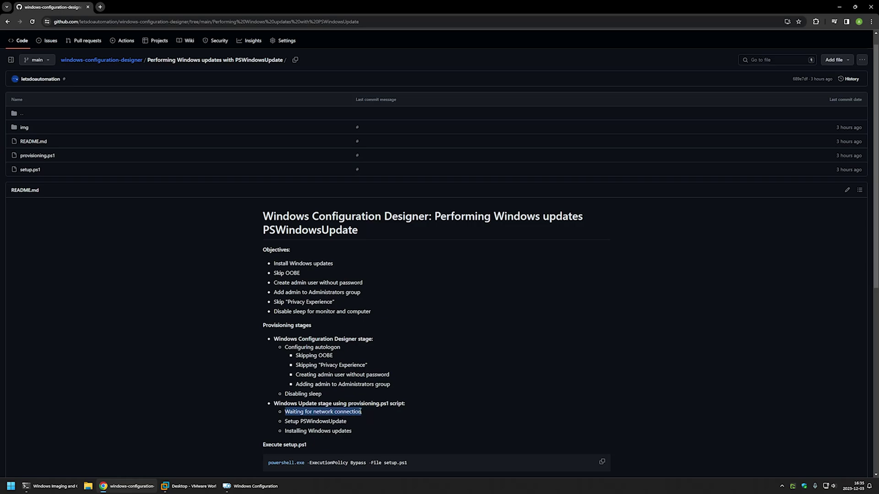
{"action": "left_click", "coordinate": [362, 412]}
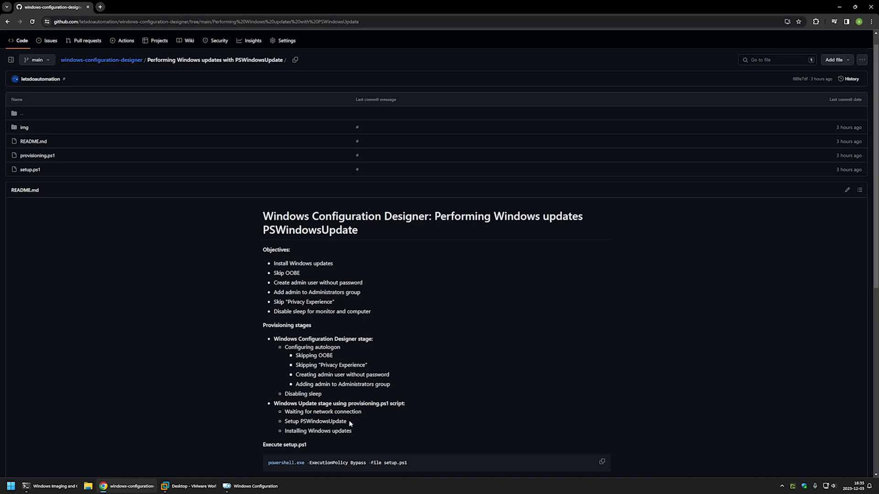
{"action": "left_click_drag", "start_coordinate": [349, 420], "coordinate": [300, 421]}
{"action": "left_click", "coordinate": [355, 423]}
{"action": "left_click_drag", "start_coordinate": [353, 430], "coordinate": [280, 436]}
Step: Open setup.ps1 in a new tab and highlight its provisioning-folder creation and file-copy lines
{"action": "middle_click", "coordinate": [35, 171]}
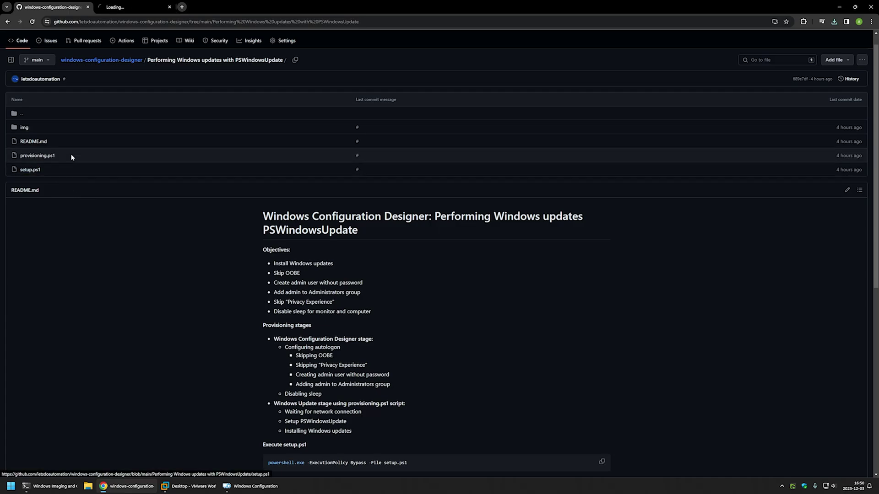
{"action": "left_click", "coordinate": [132, 7]}
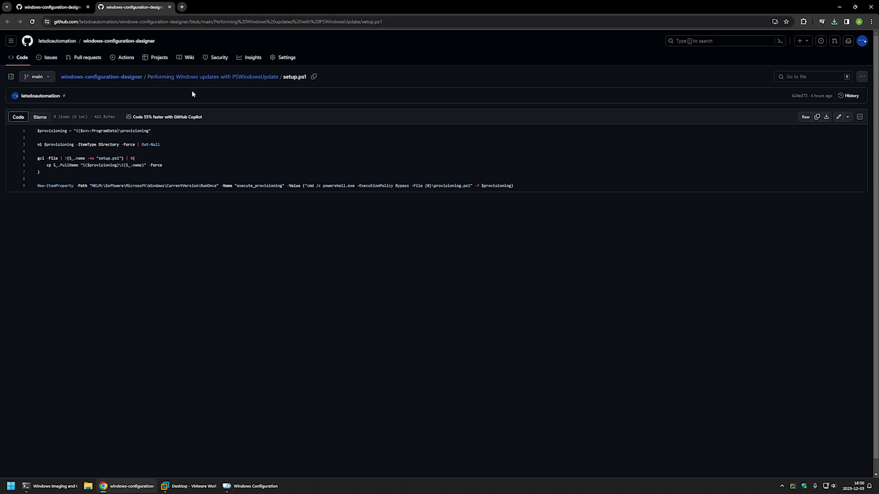
{"action": "left_click_drag", "start_coordinate": [160, 145], "coordinate": [24, 133]}
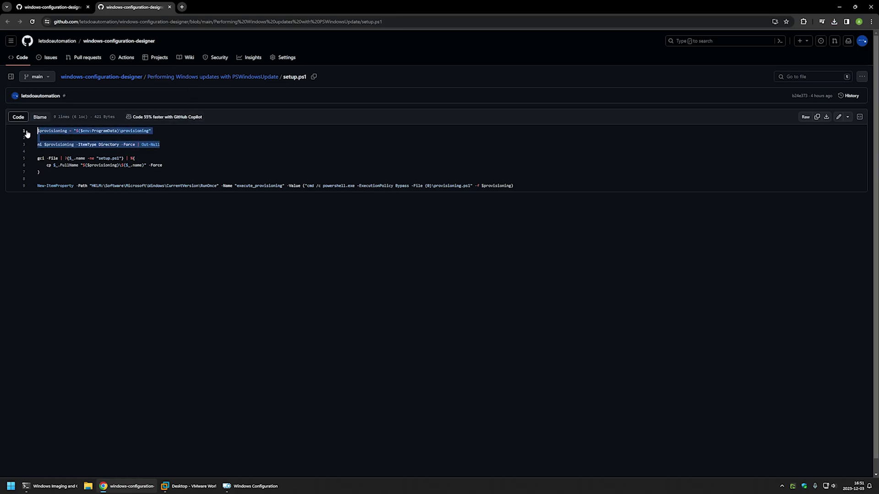
{"action": "left_click_drag", "start_coordinate": [48, 172], "coordinate": [33, 158]}
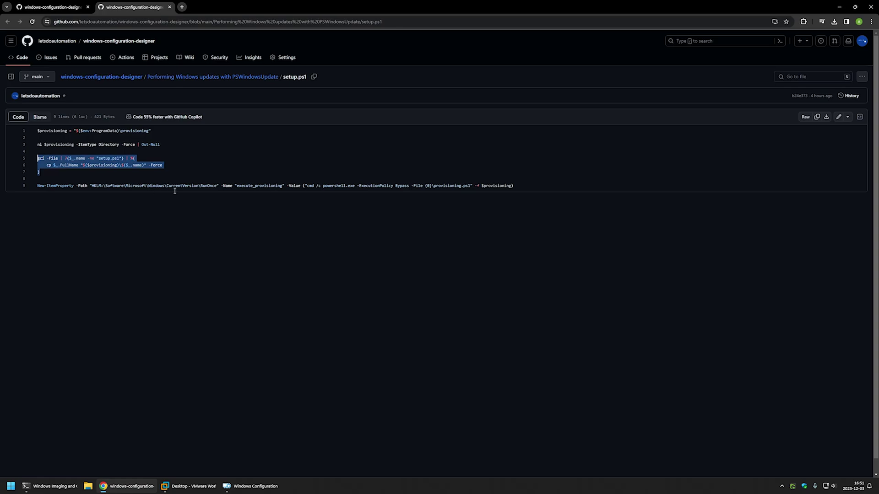
Step: Point out the HKLM RunOnce entry launching provisioning.ps1, then download setup.ps1 as a raw file
{"action": "double_click", "coordinate": [207, 185]}
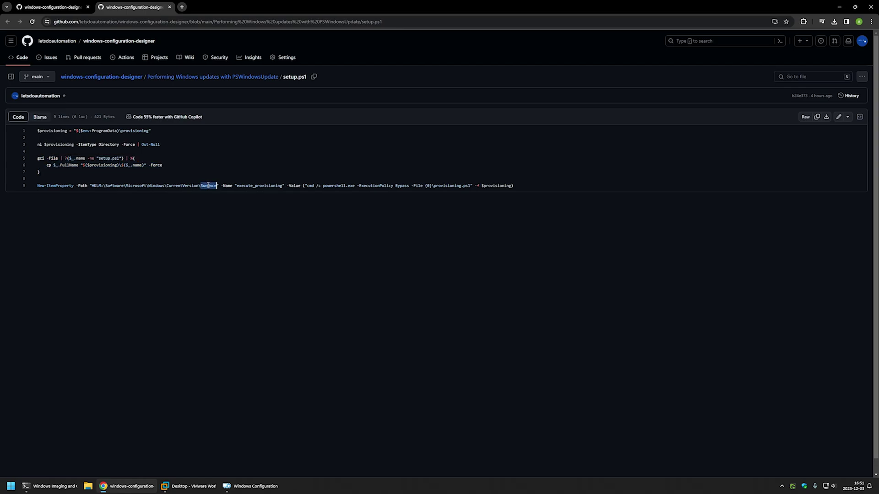
{"action": "double_click", "coordinate": [96, 185]}
{"action": "left_click_drag", "start_coordinate": [471, 186], "coordinate": [434, 185]}
{"action": "left_click", "coordinate": [825, 117]}
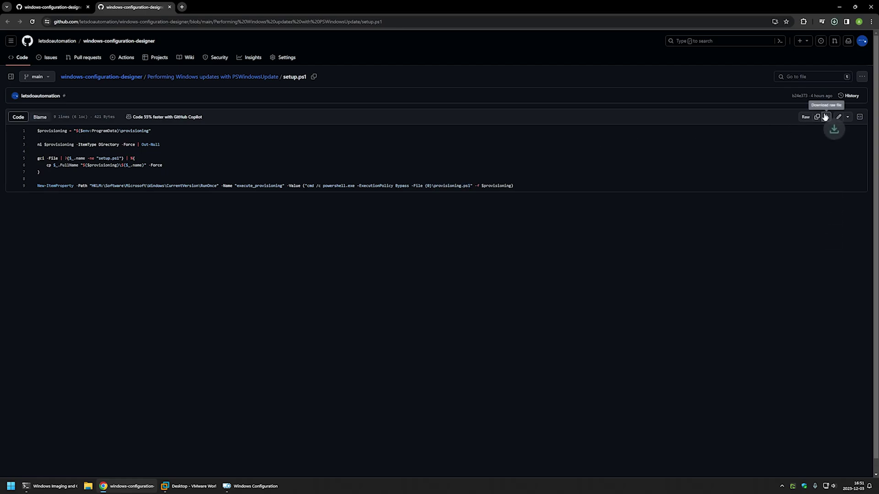
{"action": "left_click", "coordinate": [51, 7]}
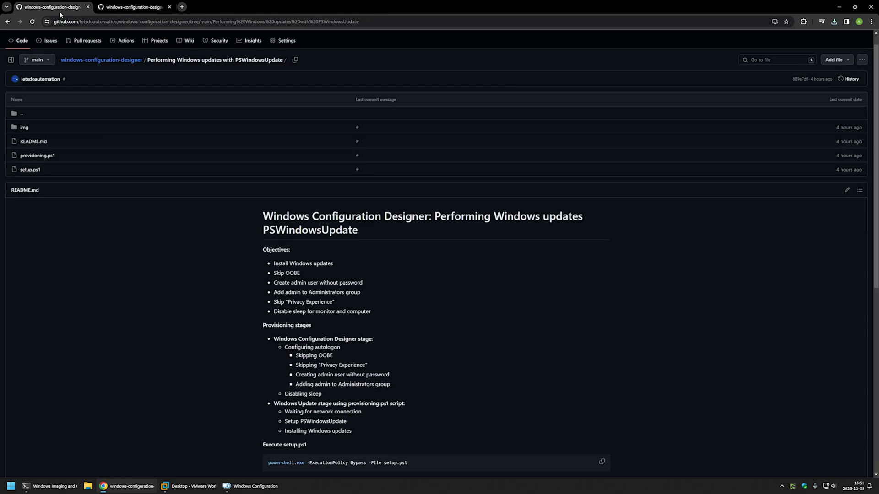
Step: Open provisioning.ps1 in a new tab and highlight its network-wait loop with Test-NetConnection '8.8.8.8' and sleep -s 5
{"action": "middle_click", "coordinate": [48, 156]}
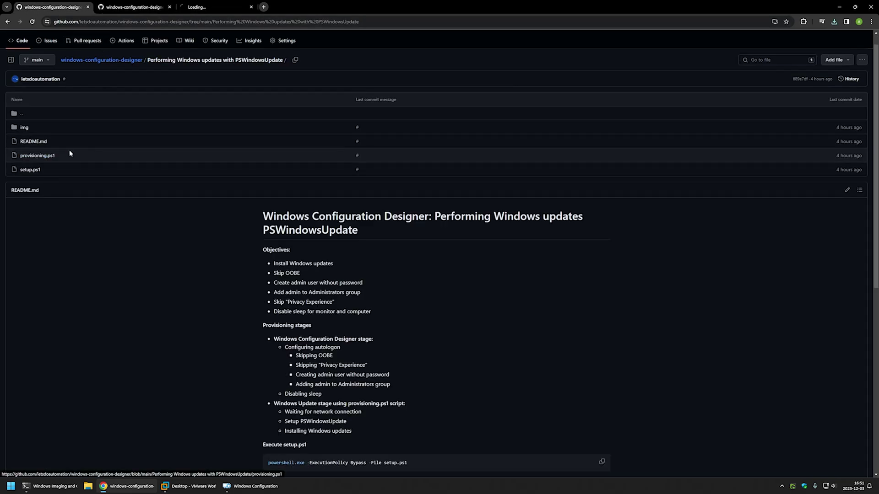
{"action": "left_click", "coordinate": [211, 7]}
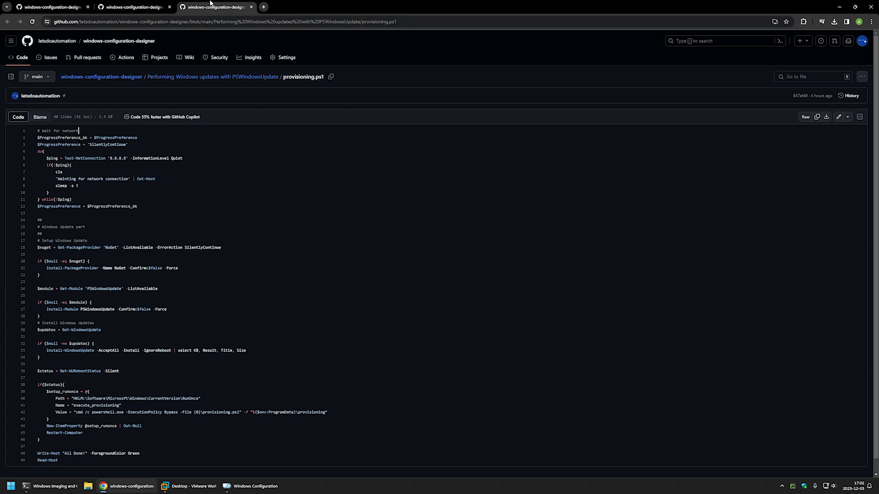
{"action": "left_click_drag", "start_coordinate": [147, 205], "coordinate": [38, 131]}
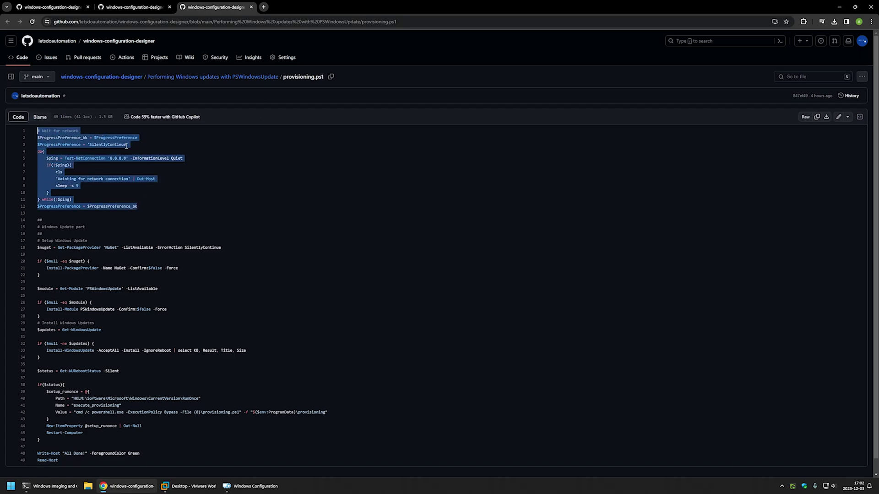
{"action": "left_click_drag", "start_coordinate": [71, 461], "coordinate": [33, 222]}
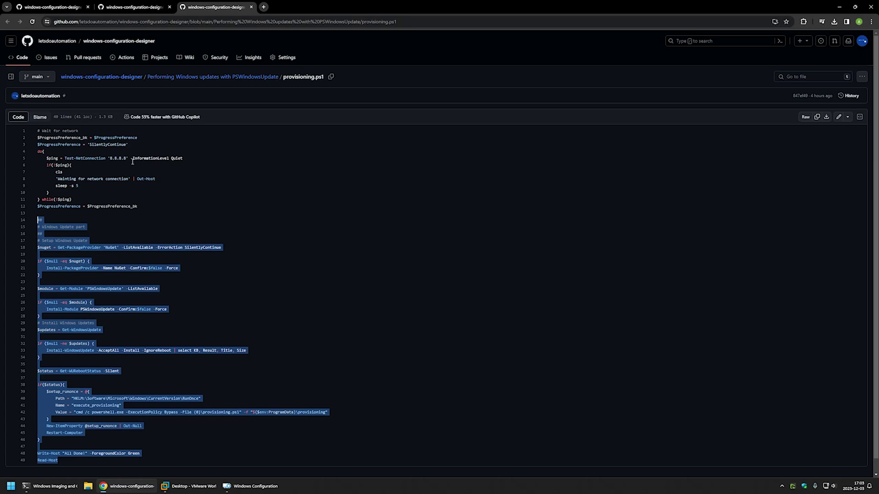
{"action": "left_click_drag", "start_coordinate": [129, 158], "coordinate": [64, 158]}
{"action": "left_click_drag", "start_coordinate": [82, 187], "coordinate": [56, 187]}
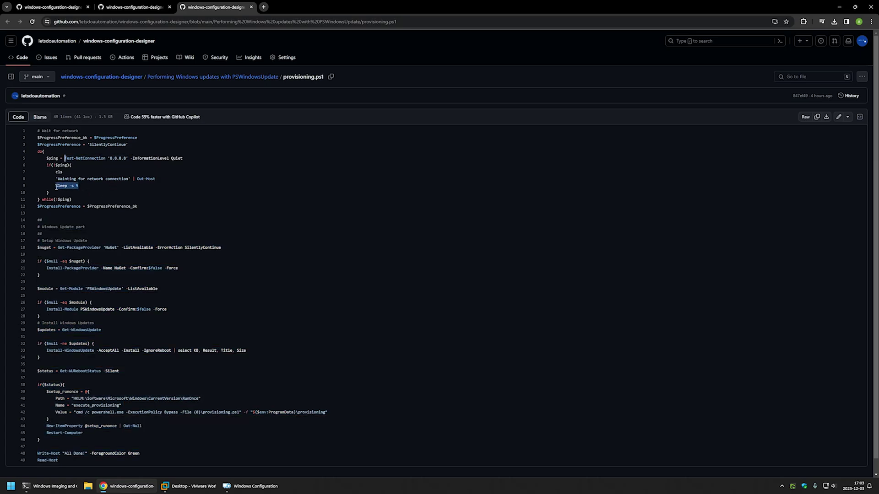
{"action": "left_click_drag", "start_coordinate": [132, 157], "coordinate": [64, 158]}
{"action": "left_click", "coordinate": [43, 216]}
Step: Highlight the update setup lines 14–28, including the NuGet provider and PSWindowsUpdate module installs
{"action": "left_click_drag", "start_coordinate": [43, 315], "coordinate": [38, 221]}
{"action": "left_click", "coordinate": [46, 278]}
{"action": "left_click_drag", "start_coordinate": [46, 277], "coordinate": [32, 249]}
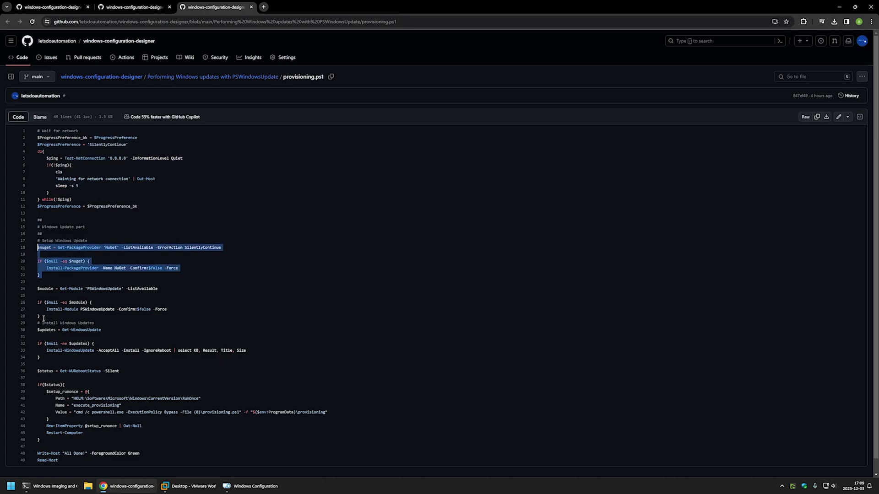
{"action": "left_click_drag", "start_coordinate": [44, 316], "coordinate": [37, 289]}
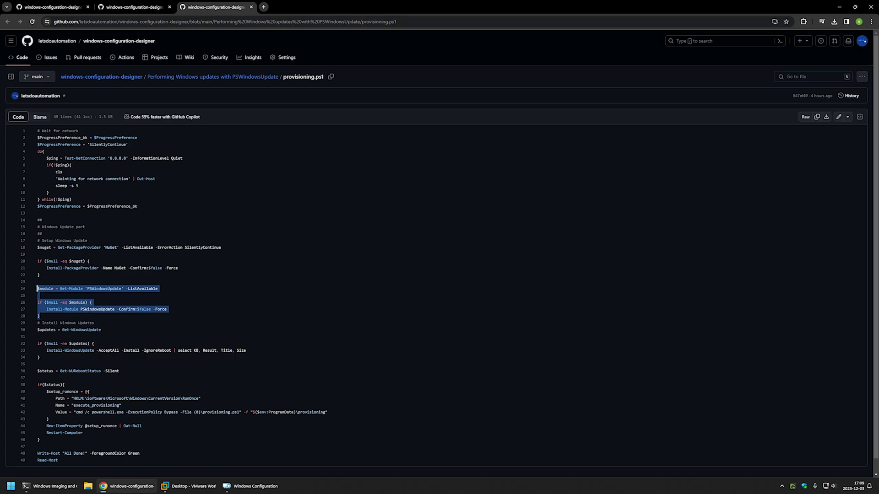
{"action": "left_click", "coordinate": [44, 316]}
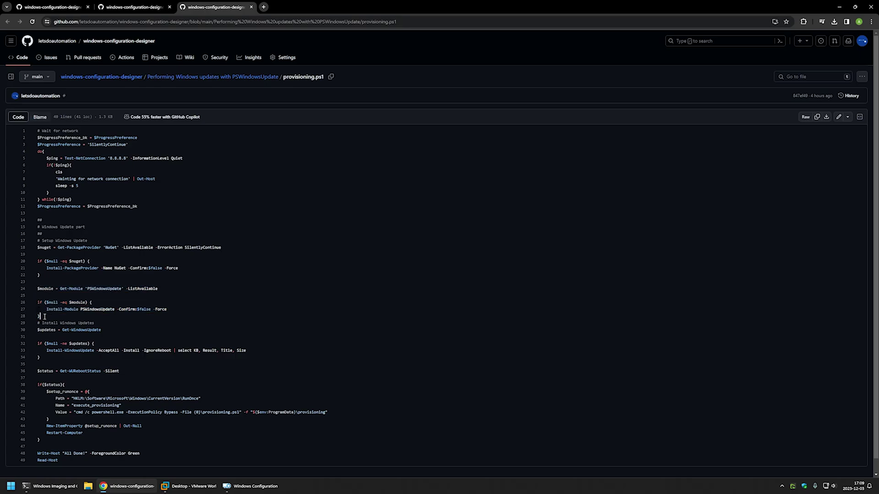
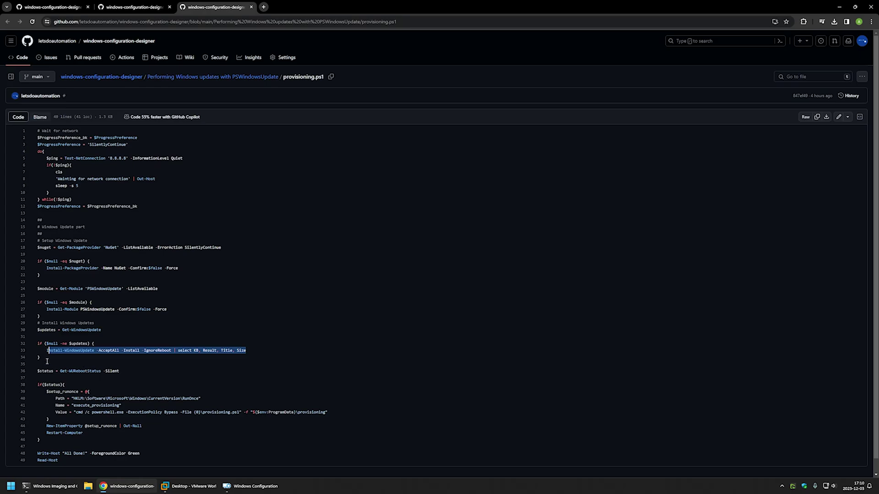
Step: Highlight the $status reboot-check line and the RunOnce and provisioning.ps1 references on lines 40–42
{"action": "left_click_drag", "start_coordinate": [129, 373], "coordinate": [37, 371]}
{"action": "left_click", "coordinate": [44, 366]}
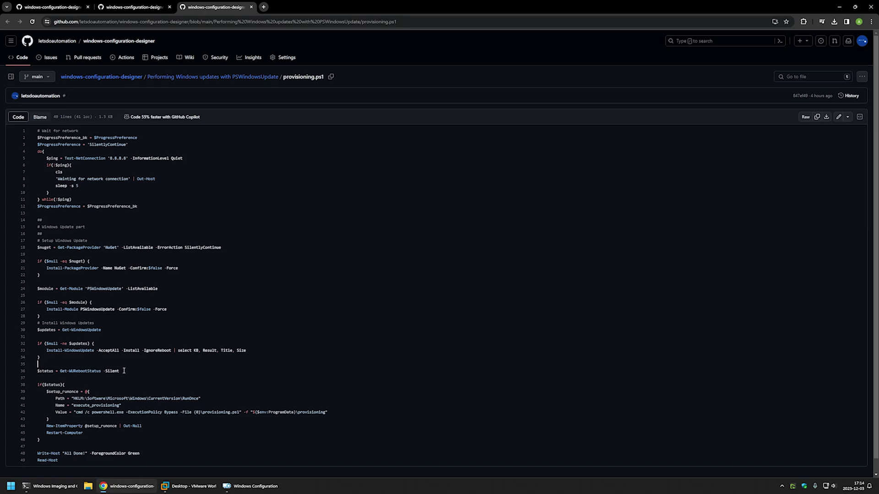
{"action": "left_click_drag", "start_coordinate": [123, 371], "coordinate": [41, 385]}
{"action": "left_click", "coordinate": [50, 420]}
{"action": "left_click_drag", "start_coordinate": [198, 399], "coordinate": [184, 398]}
{"action": "left_click_drag", "start_coordinate": [241, 412], "coordinate": [203, 412]}
{"action": "left_click", "coordinate": [56, 419]}
Step: Walk through the network-wait, PSWindowsUpdate setup, update-install and reboot-check blocks of the script
{"action": "left_click_drag", "start_coordinate": [160, 202], "coordinate": [34, 137]}
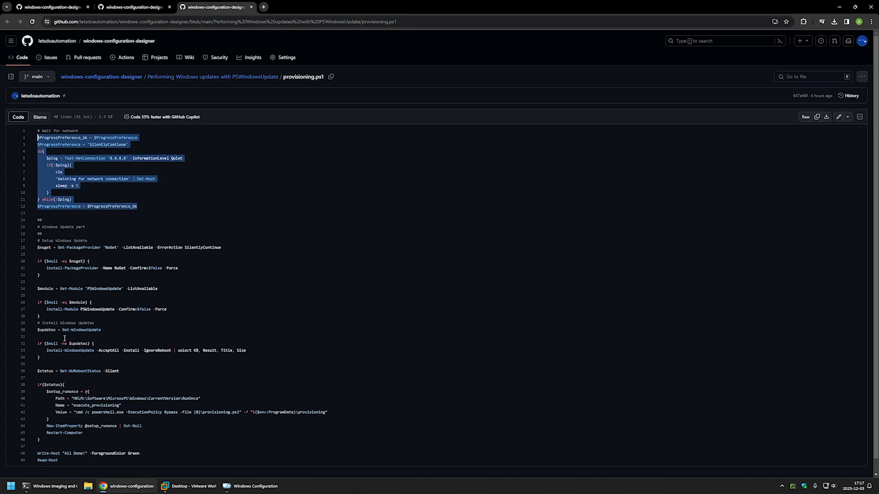
{"action": "left_click_drag", "start_coordinate": [95, 322], "coordinate": [37, 247]}
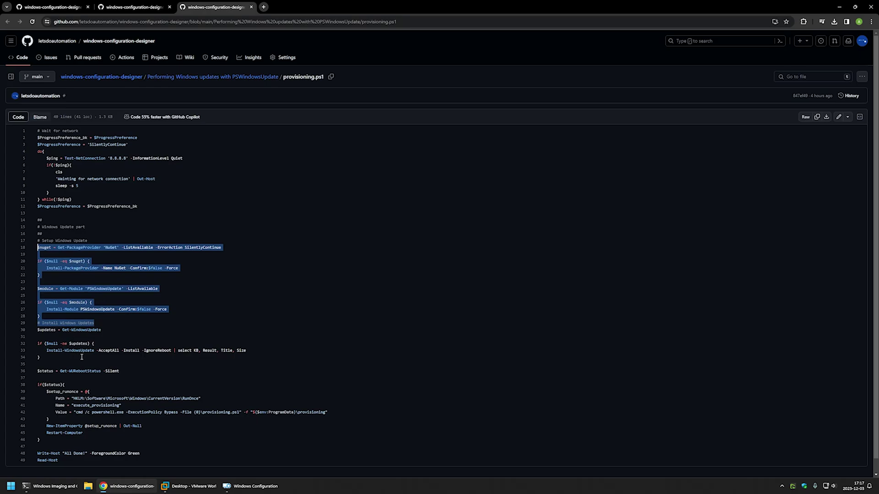
{"action": "left_click_drag", "start_coordinate": [82, 357], "coordinate": [38, 337]}
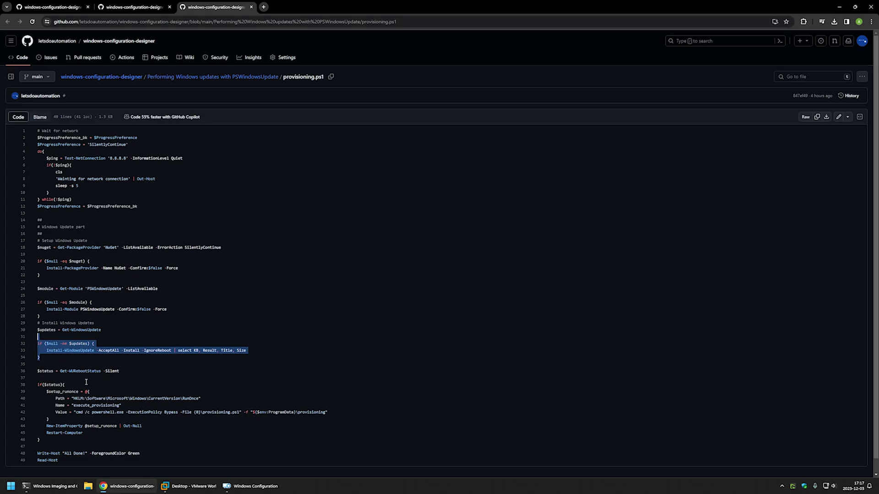
{"action": "left_click_drag", "start_coordinate": [125, 371], "coordinate": [37, 371]}
{"action": "left_click", "coordinate": [54, 377]}
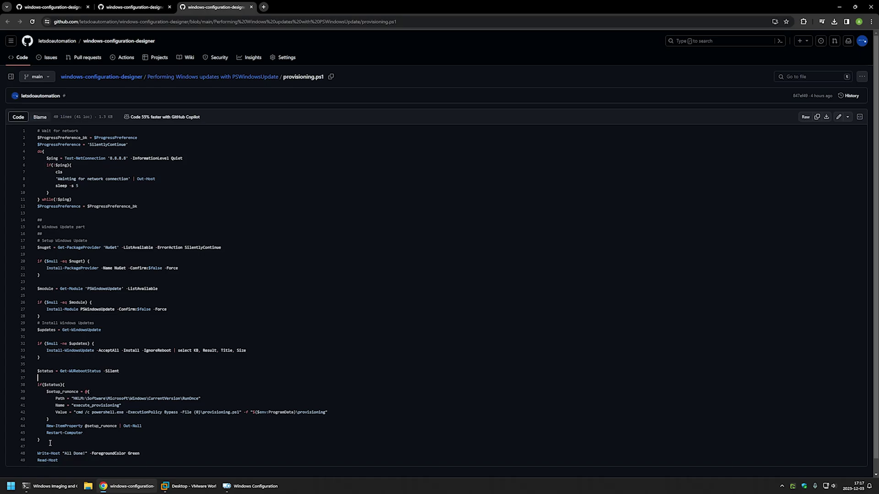
Step: Highlight the RunOnce registry lines, then show where Read-Host on line 49 is referenced
{"action": "left_click_drag", "start_coordinate": [94, 435], "coordinate": [53, 405]}
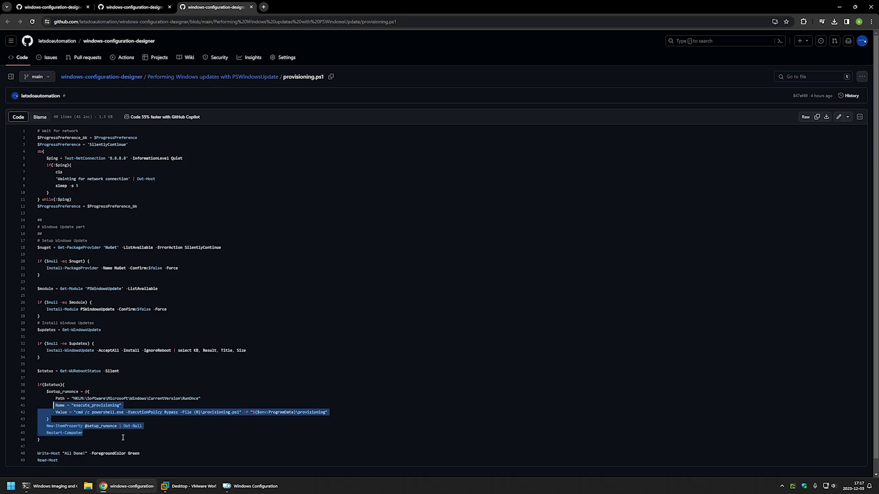
{"action": "left_click", "coordinate": [56, 446]}
{"action": "left_click_drag", "start_coordinate": [149, 453], "coordinate": [64, 461]}
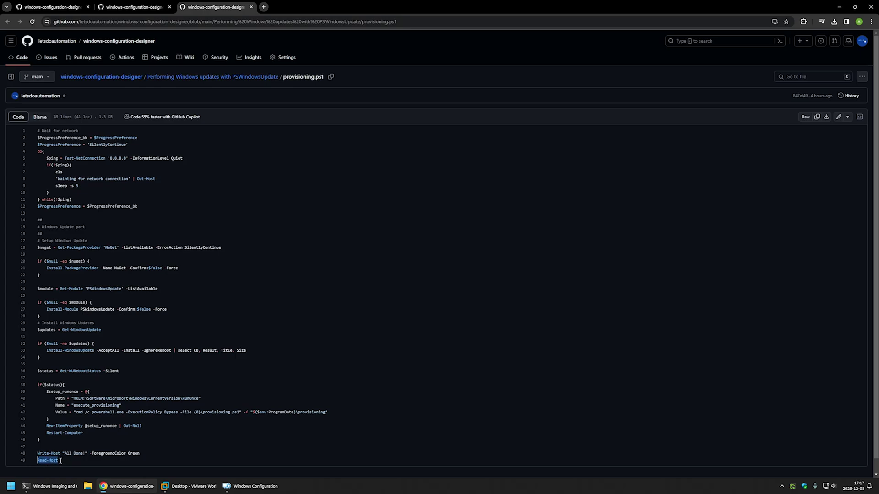
{"action": "left_click", "coordinate": [60, 461]}
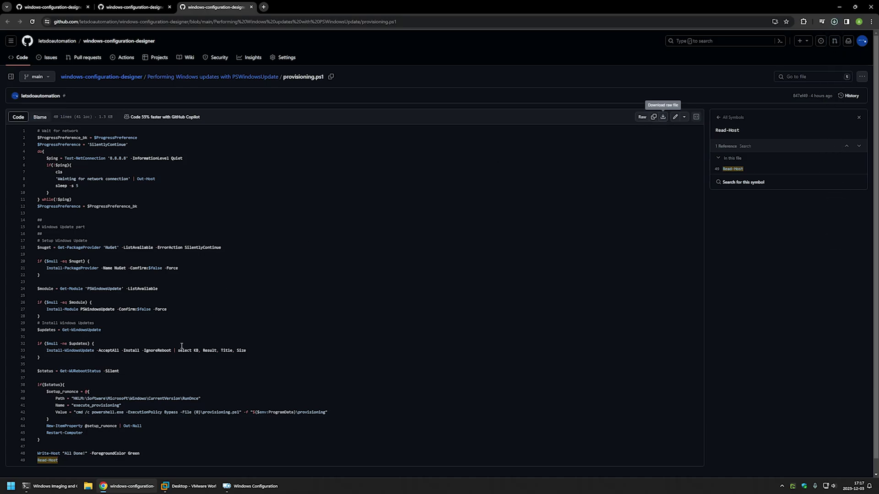
Step: Show provisioning.ps1 and setup.ps1 in Downloads, then switch to Windows Configuration Designer
{"action": "right_click", "coordinate": [89, 486]}
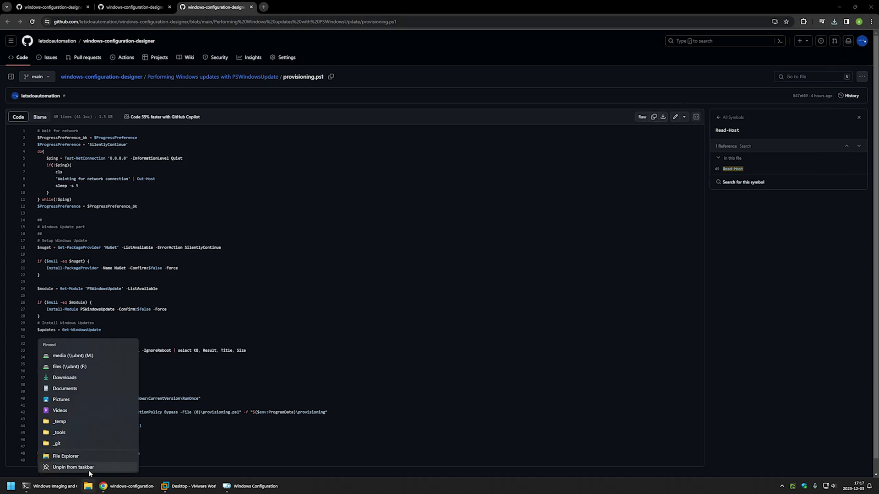
{"action": "left_click", "coordinate": [73, 379]}
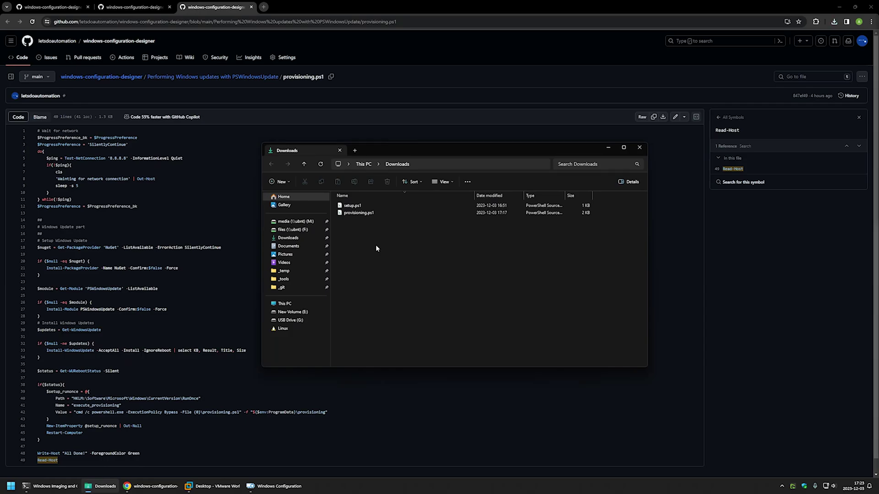
{"action": "left_click", "coordinate": [274, 486]}
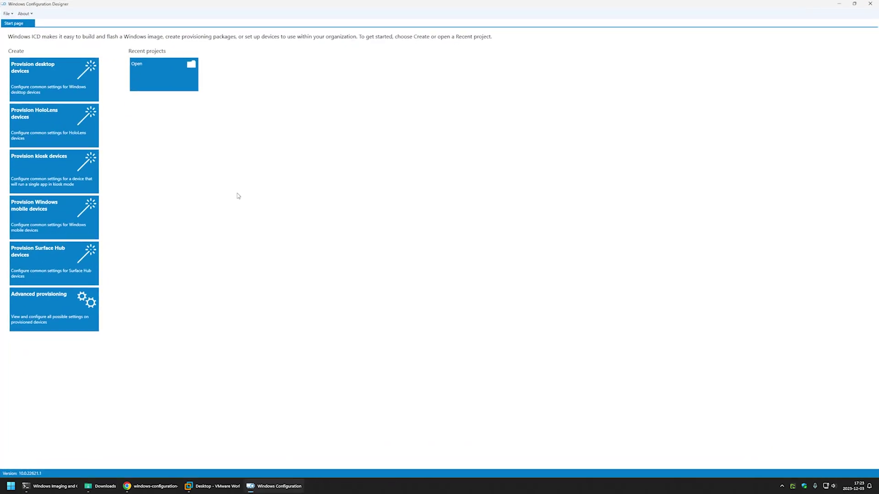
Step: Create the advanced provisioning project 'package' targeting All Windows desktop editions
{"action": "left_click", "coordinate": [7, 13]}
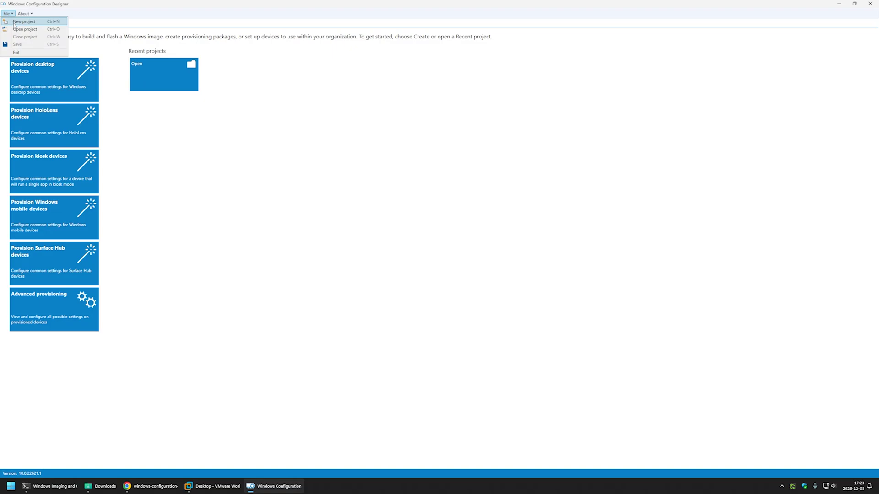
{"action": "left_click", "coordinate": [19, 22]}
{"action": "type", "text": "pack"}
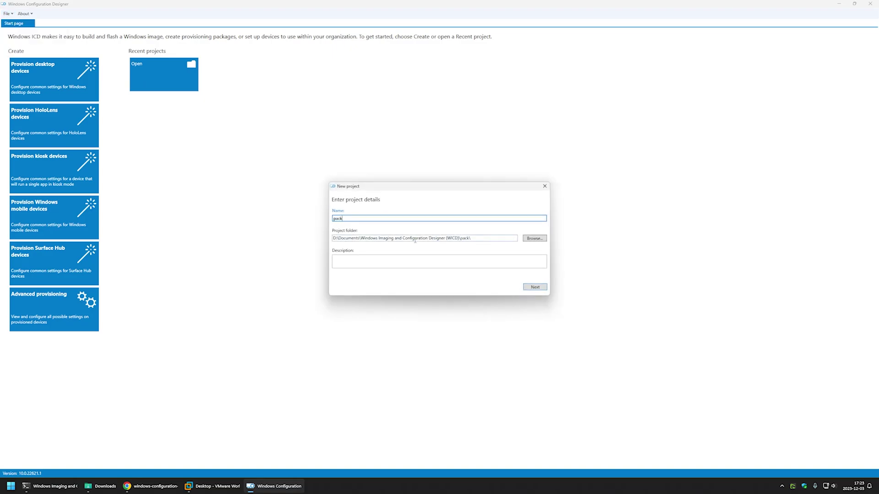
{"action": "type", "text": "age"}
{"action": "left_click", "coordinate": [536, 287]}
{"action": "left_click", "coordinate": [535, 287]}
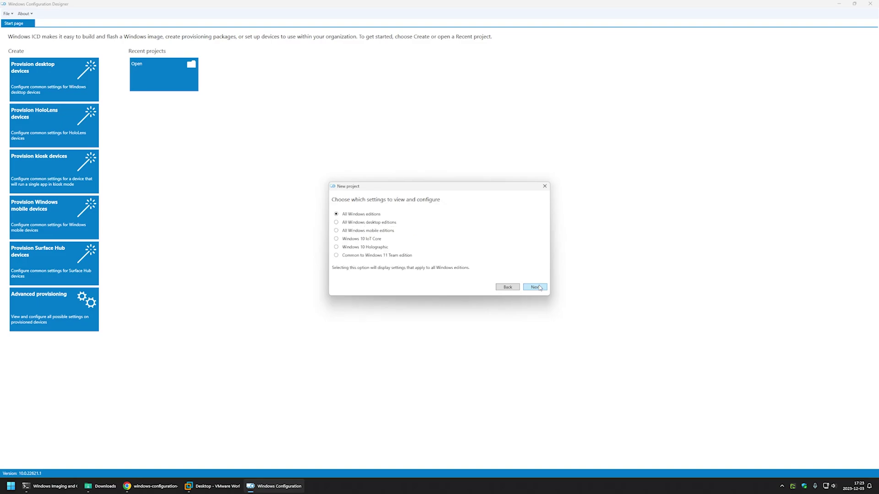
{"action": "left_click", "coordinate": [339, 223]}
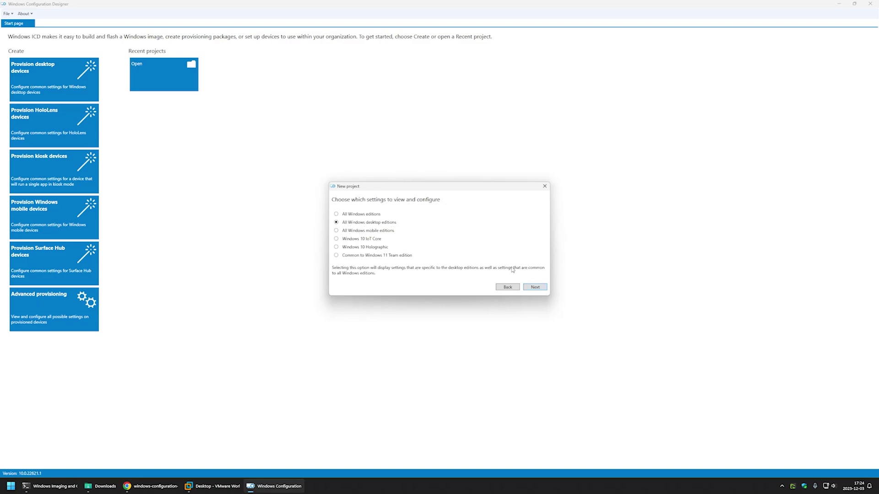
{"action": "left_click", "coordinate": [538, 290]}
{"action": "left_click", "coordinate": [538, 290]}
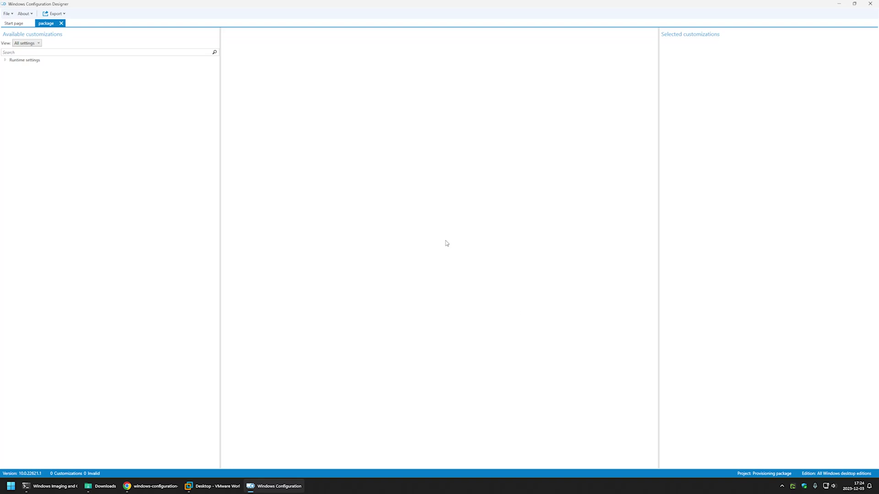
Step: Add provisioning.ps1 and setup.ps1 from Downloads under ProvisioningCommands > DeviceContext > CommandFiles, then open CommandLine
{"action": "left_click", "coordinate": [5, 61]}
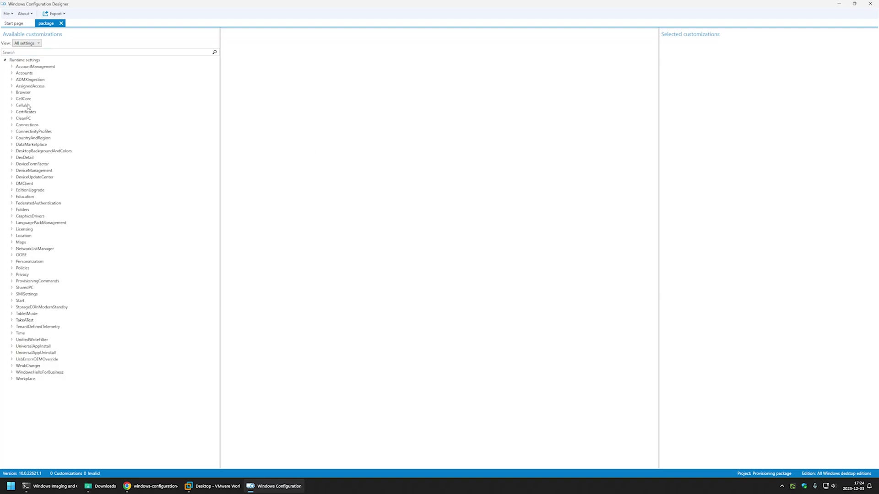
{"action": "left_click", "coordinate": [11, 283]}
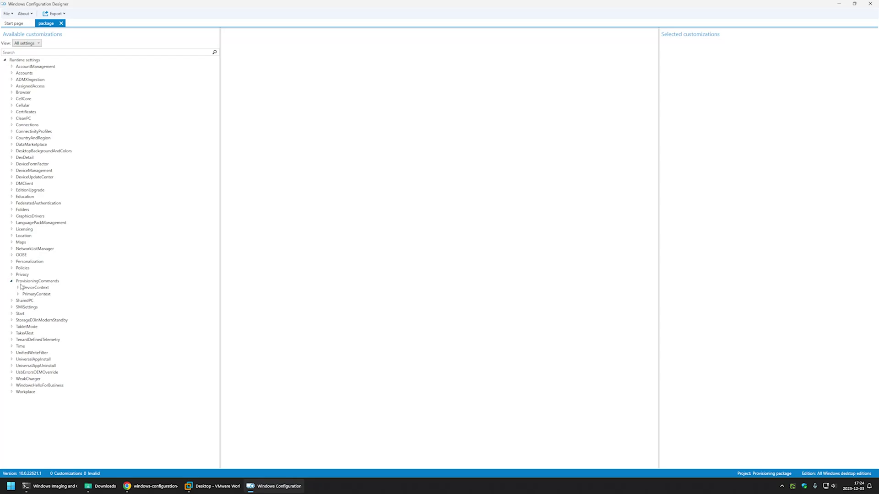
{"action": "left_click", "coordinate": [19, 288]}
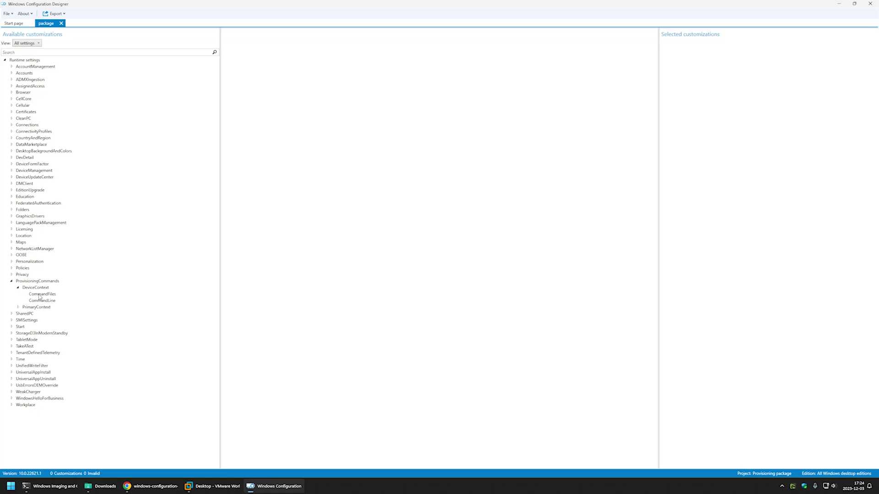
{"action": "left_click", "coordinate": [40, 295]}
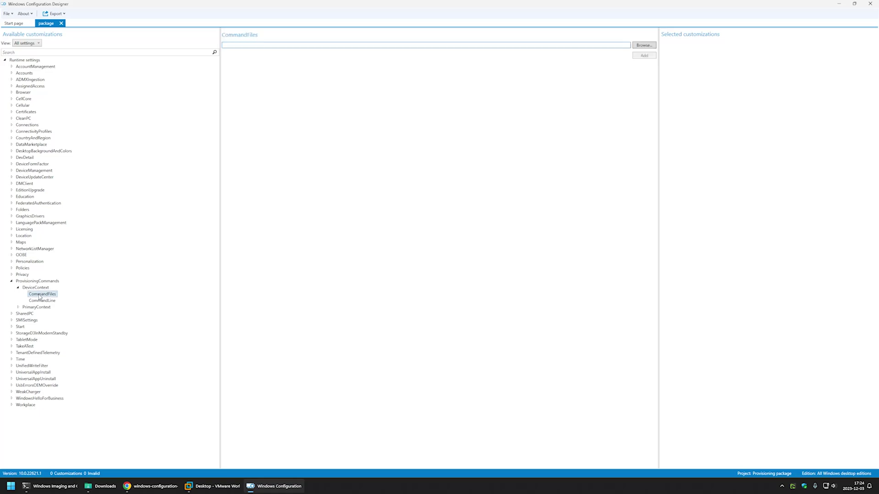
{"action": "left_click", "coordinate": [644, 45]}
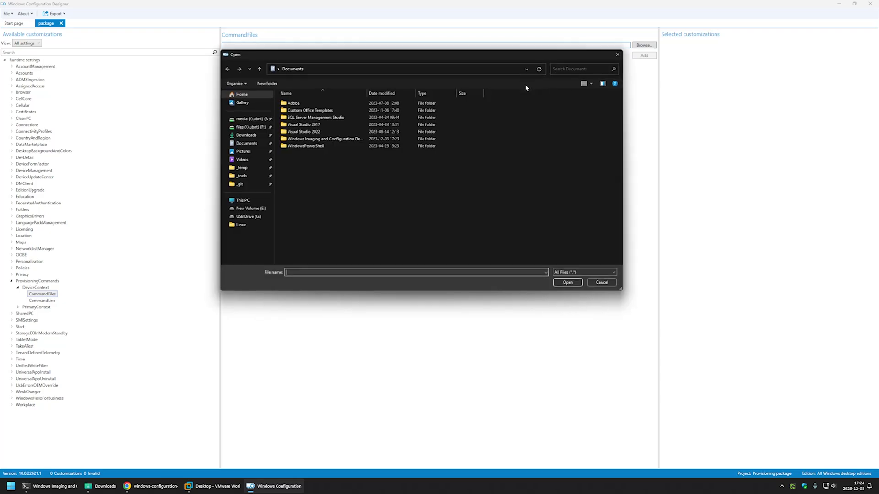
{"action": "left_click", "coordinate": [245, 135]}
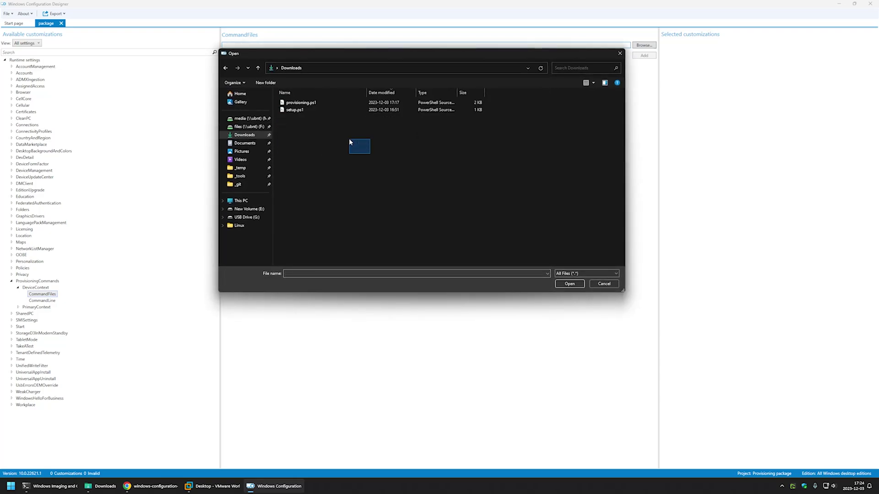
{"action": "left_click_drag", "start_coordinate": [359, 151], "coordinate": [302, 98]}
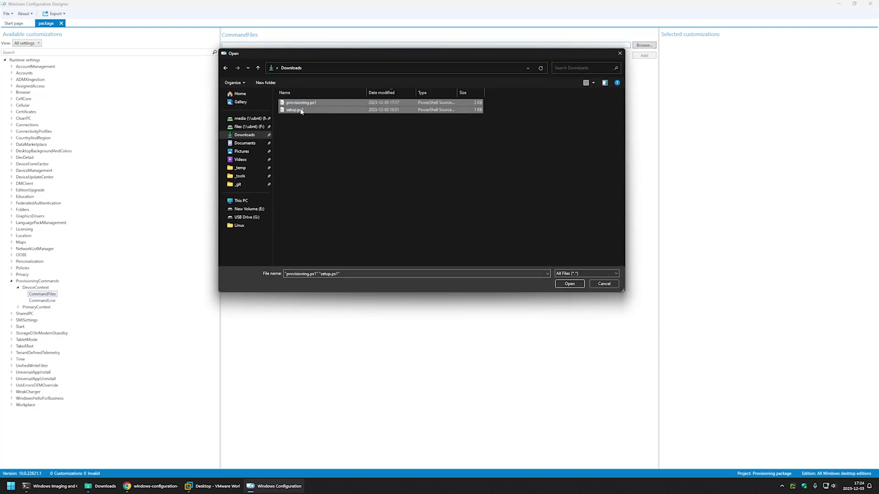
{"action": "left_click", "coordinate": [566, 284]}
{"action": "left_click", "coordinate": [644, 56]}
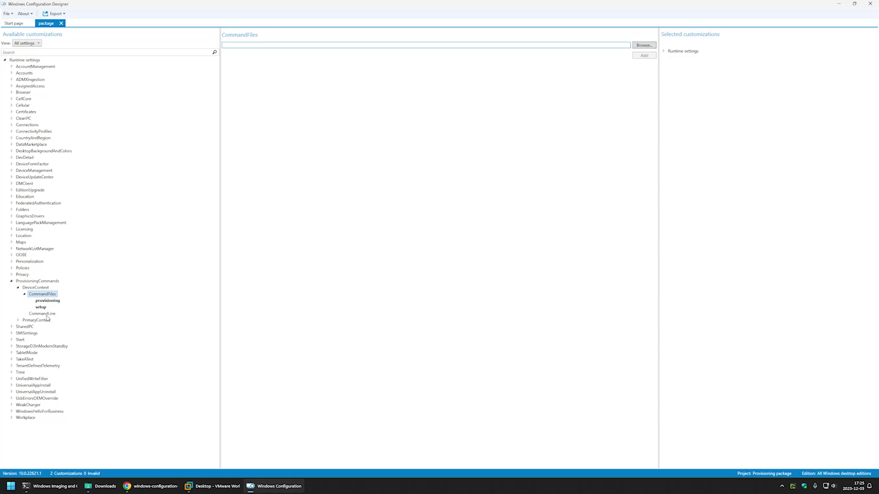
{"action": "left_click", "coordinate": [46, 314]}
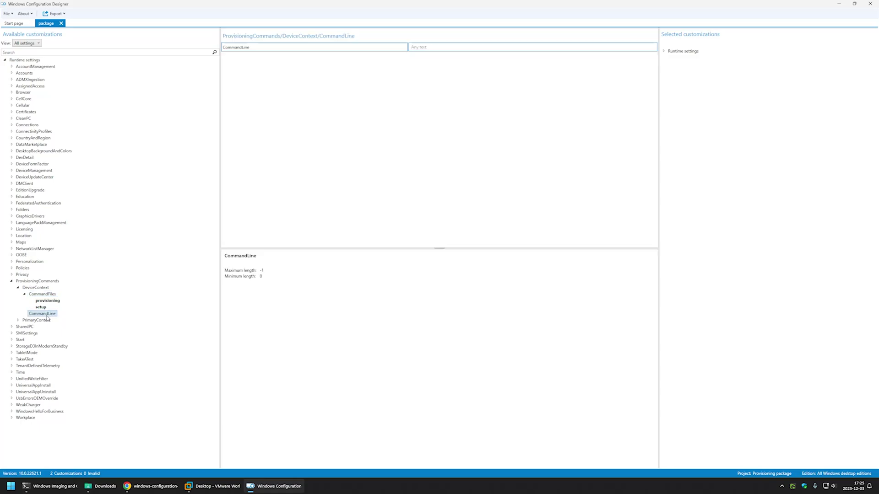
Step: Copy the 'Execute setup.ps1' powershell command from the repository README in Chrome
{"action": "left_click", "coordinate": [137, 486]}
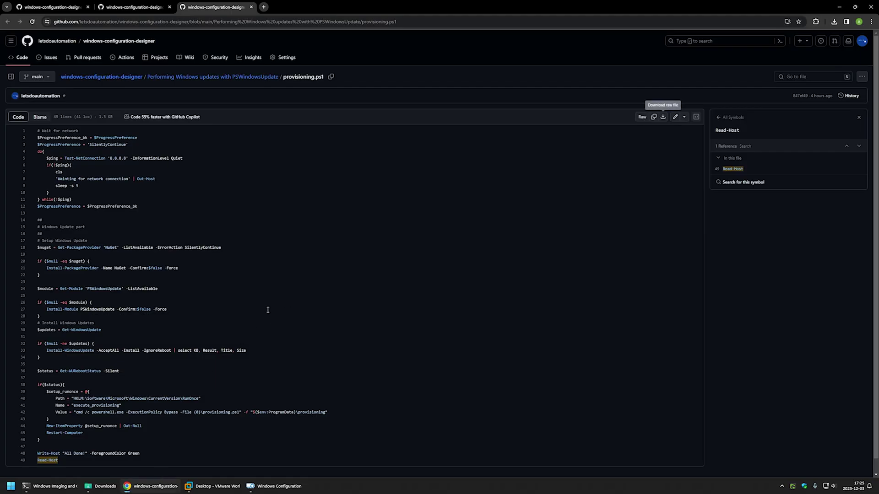
{"action": "left_click", "coordinate": [119, 43]}
{"action": "scroll", "coordinate": [293, 284], "scroll_direction": "down", "scroll_amount": 5}
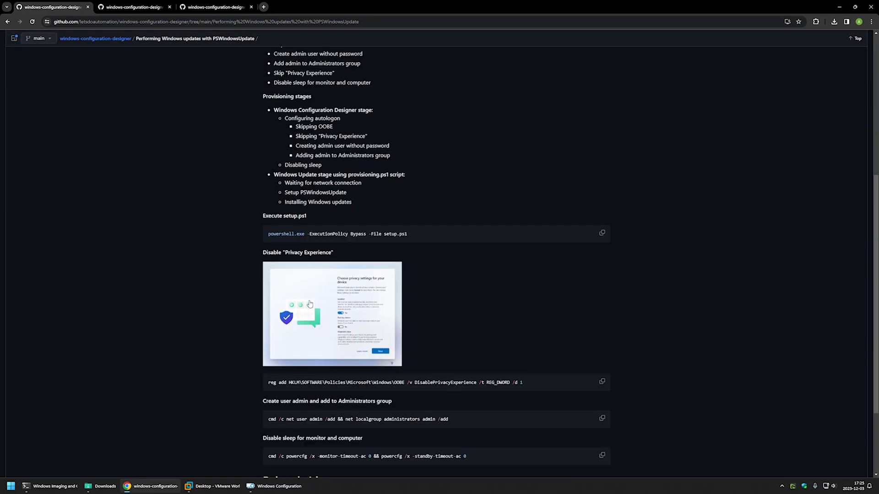
{"action": "left_click_drag", "start_coordinate": [422, 233], "coordinate": [278, 237]}
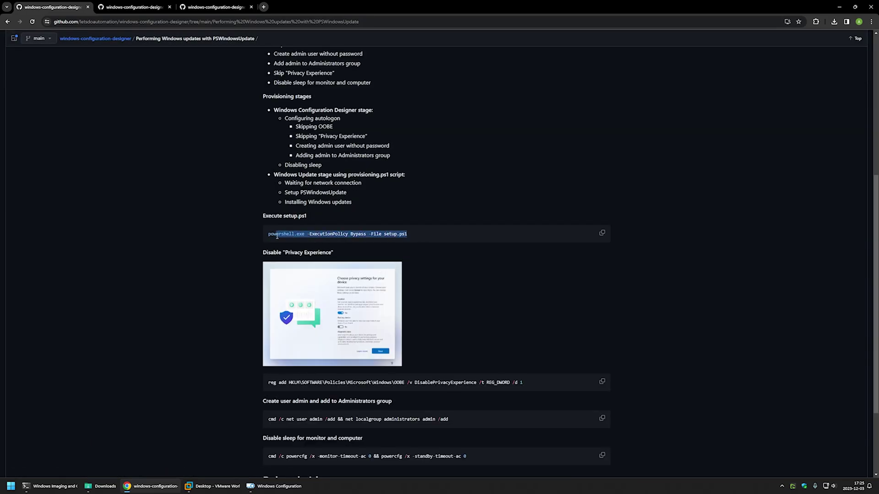
{"action": "right_click", "coordinate": [271, 236]}
{"action": "left_click", "coordinate": [282, 242]}
{"action": "left_click", "coordinate": [265, 486]}
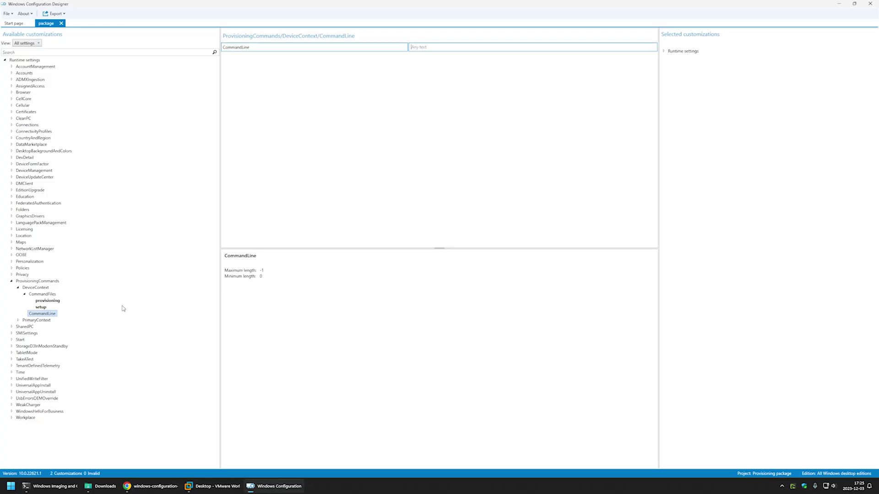
Step: Set the DeviceContext CommandLine to powershell.exe -ExecutionPolicy Bypass -File setup.ps1
{"action": "left_click", "coordinate": [440, 48]}
{"action": "key", "text": "ctrl+v"}
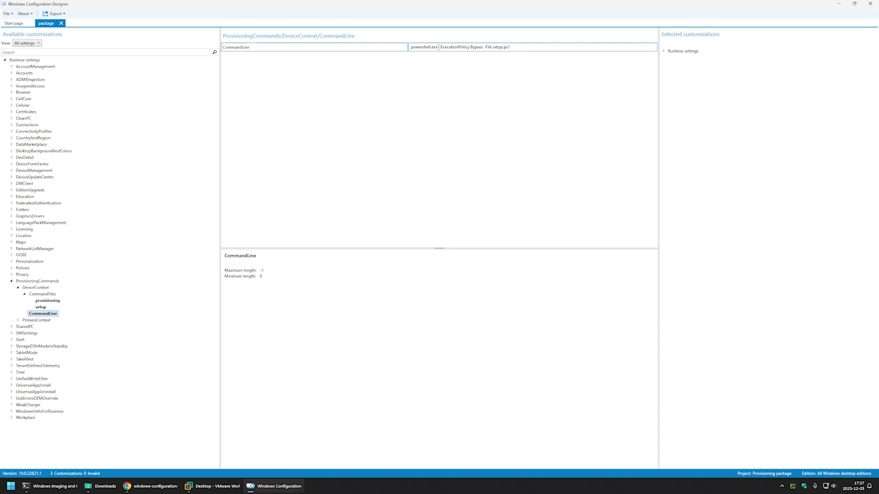
{"action": "left_click", "coordinate": [51, 13]}
Step: Build package.ppkg with the default wizard settings and open its output folder
{"action": "left_click", "coordinate": [38, 22]}
{"action": "left_click", "coordinate": [532, 299]}
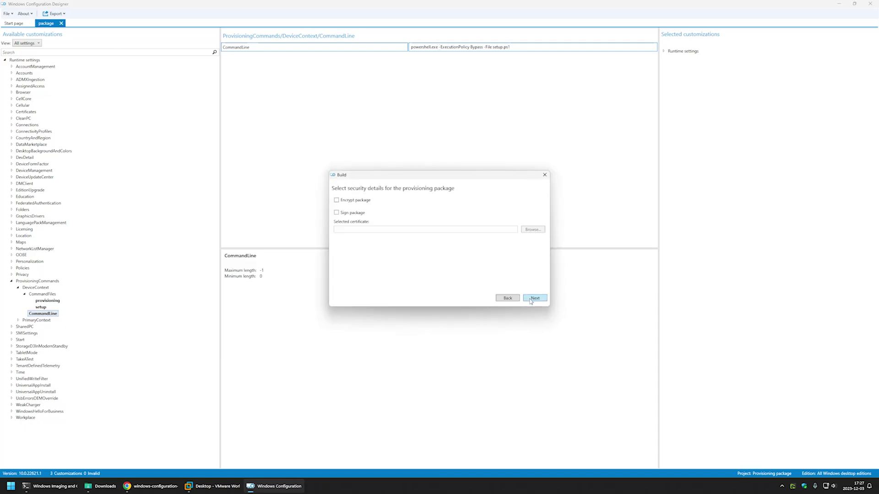
{"action": "left_click", "coordinate": [534, 298]}
{"action": "left_click", "coordinate": [533, 298]}
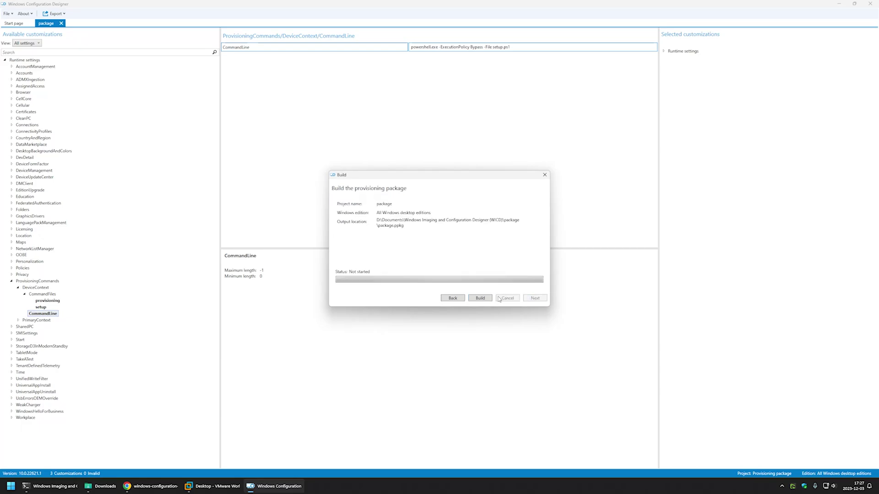
{"action": "left_click", "coordinate": [481, 299]}
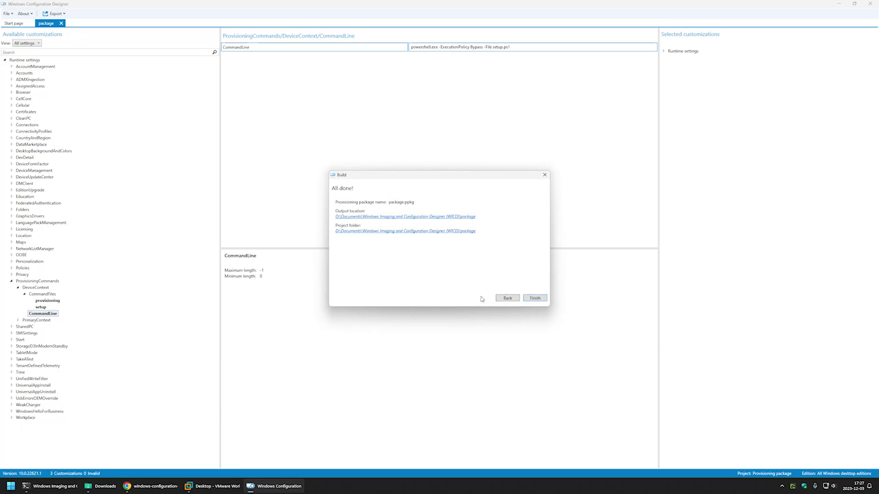
{"action": "left_click", "coordinate": [382, 218]}
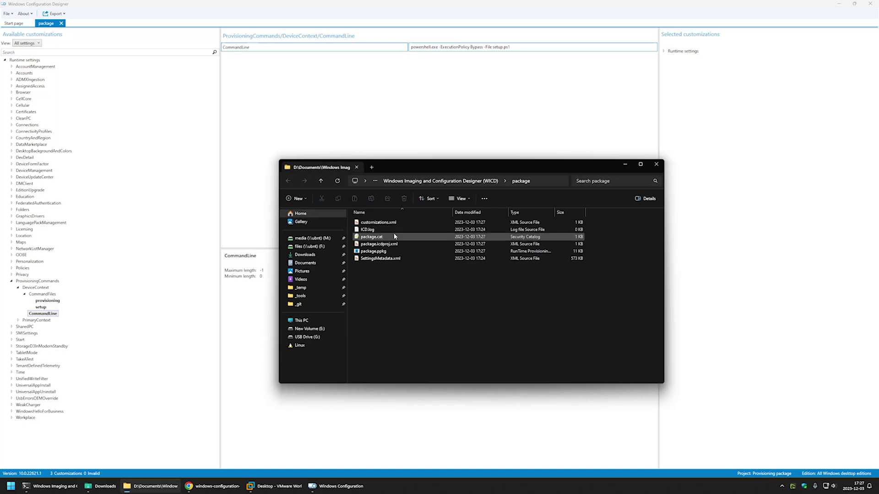
Step: Copy package.ppkg and switch to the Windows 11 VM in VMware Workstation
{"action": "right_click", "coordinate": [381, 252]}
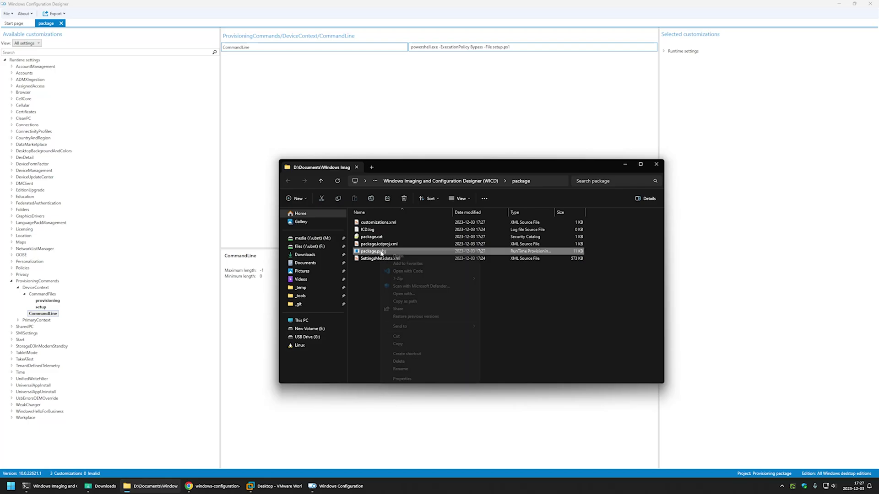
{"action": "left_click", "coordinate": [398, 345]}
{"action": "left_click", "coordinate": [275, 486]}
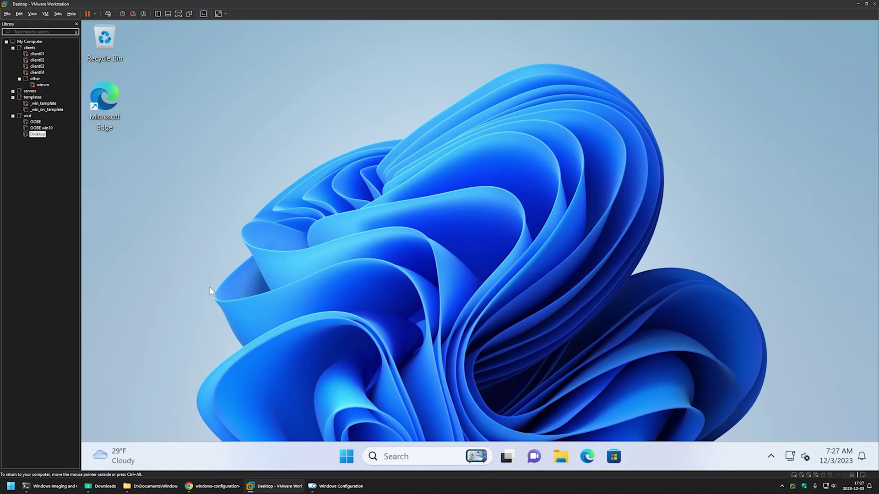
Step: Paste package onto the VM desktop and install it, approving UAC and the trusted-source prompt
{"action": "right_click", "coordinate": [138, 187]}
{"action": "left_click", "coordinate": [133, 170]}
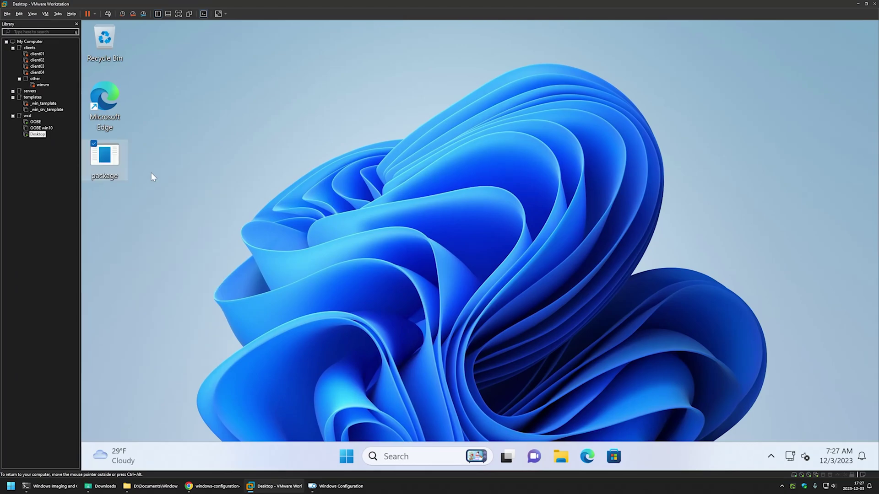
{"action": "double_click", "coordinate": [111, 156]}
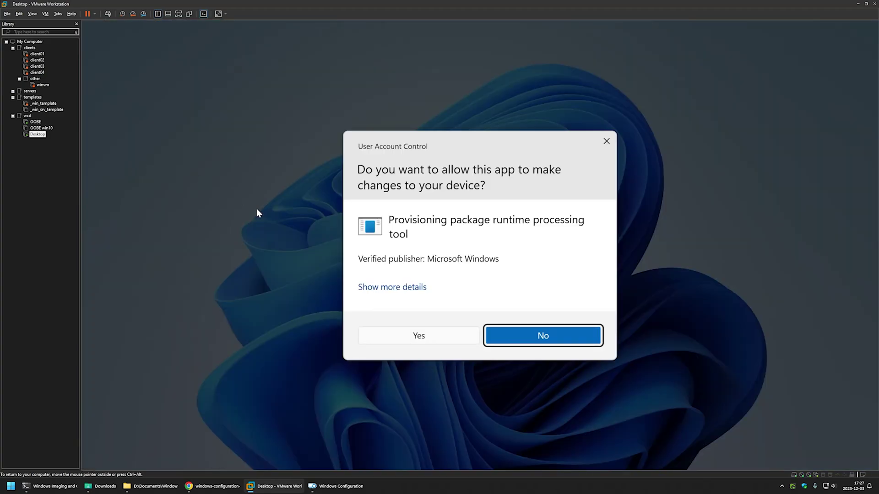
{"action": "left_click", "coordinate": [396, 337]}
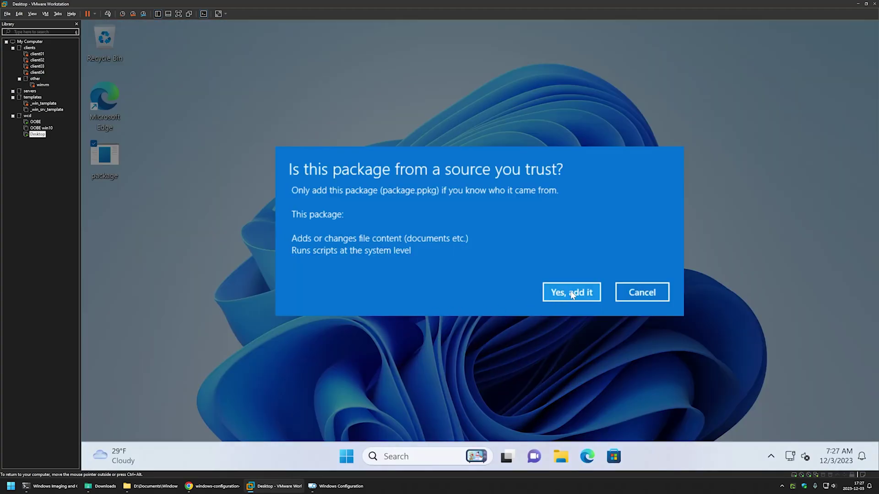
{"action": "left_click", "coordinate": [571, 293]}
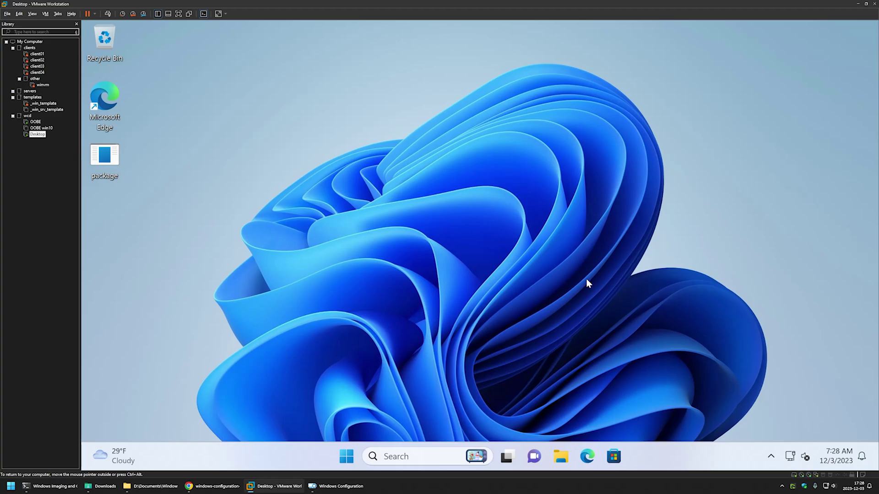
Step: Browse to C:\ProgramData\provisioning to confirm the provisioning script is there
{"action": "left_click", "coordinate": [561, 457]}
{"action": "left_click", "coordinate": [387, 97]}
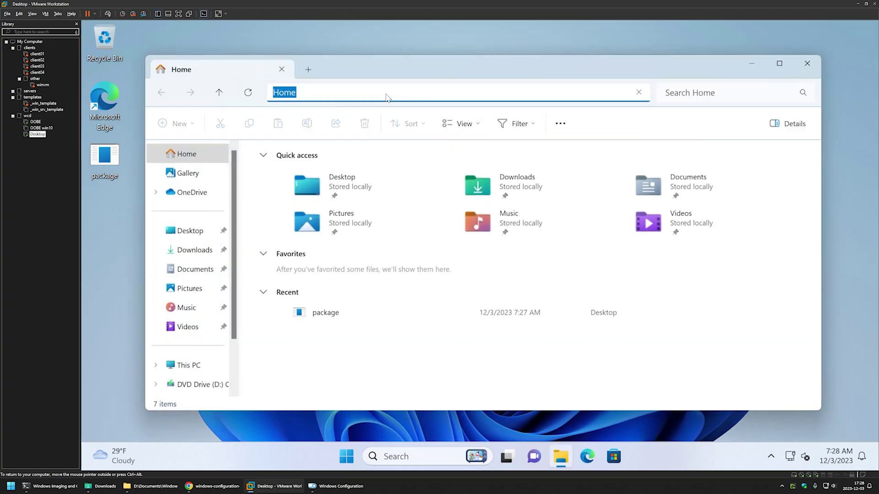
{"action": "type", "text": "c:\\programdata"}
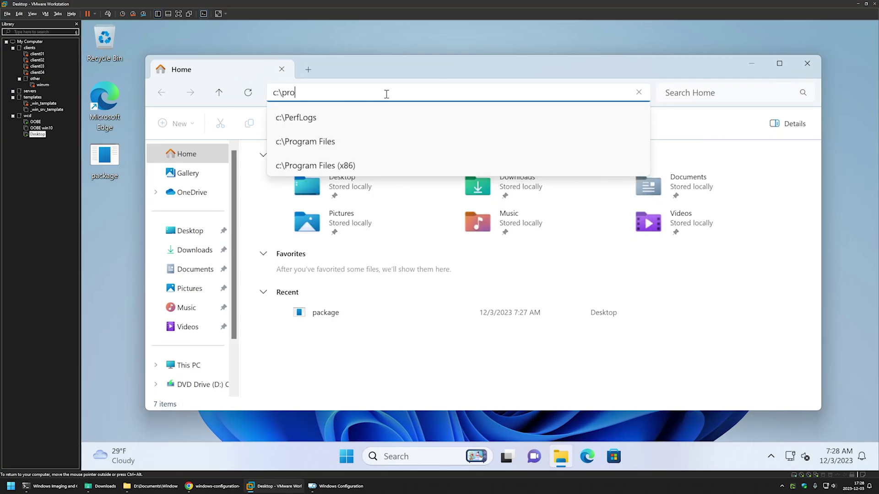
{"action": "key", "text": "Return"}
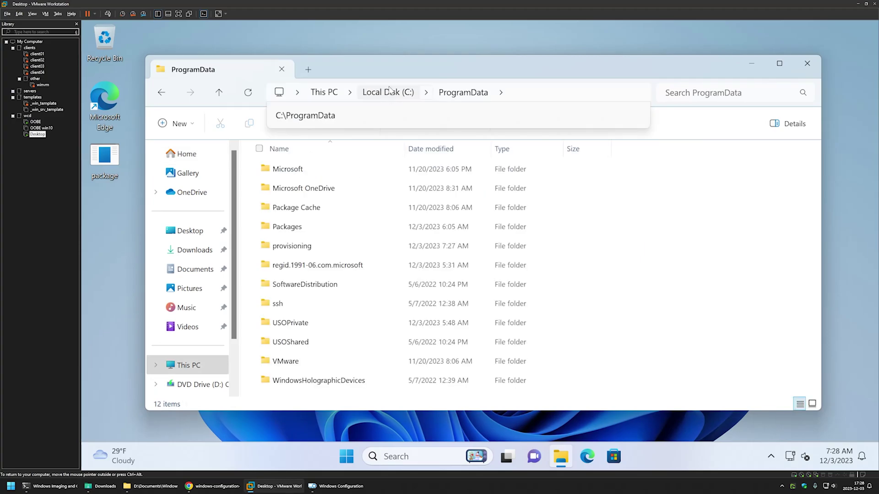
{"action": "double_click", "coordinate": [317, 250]}
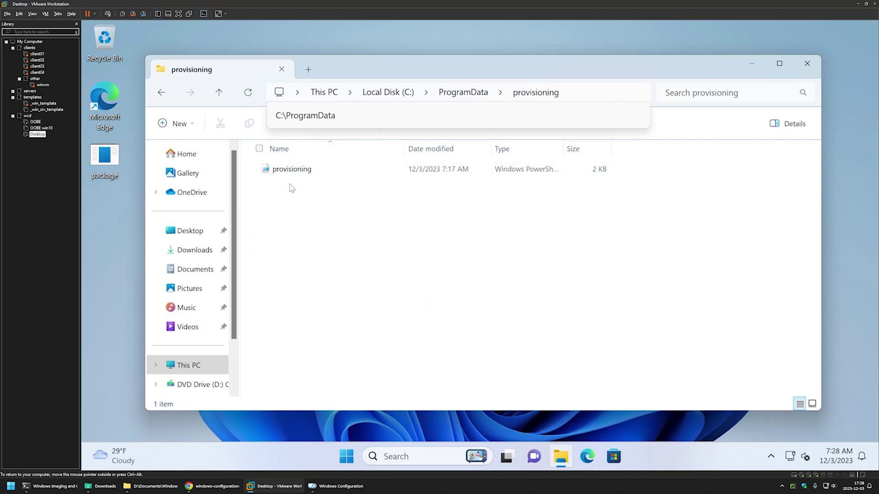
{"action": "left_click", "coordinate": [347, 455]}
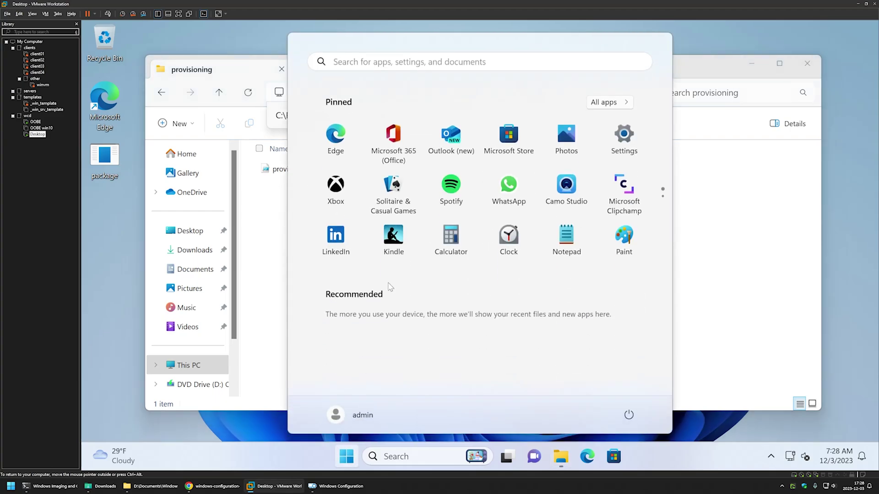
Step: Launch regedit as admin and navigate to HKLM\SOFTWARE\Microsoft\Windows\CurrentVersion\RunOnce
{"action": "type", "text": "re"}
{"action": "type", "text": "edit"}
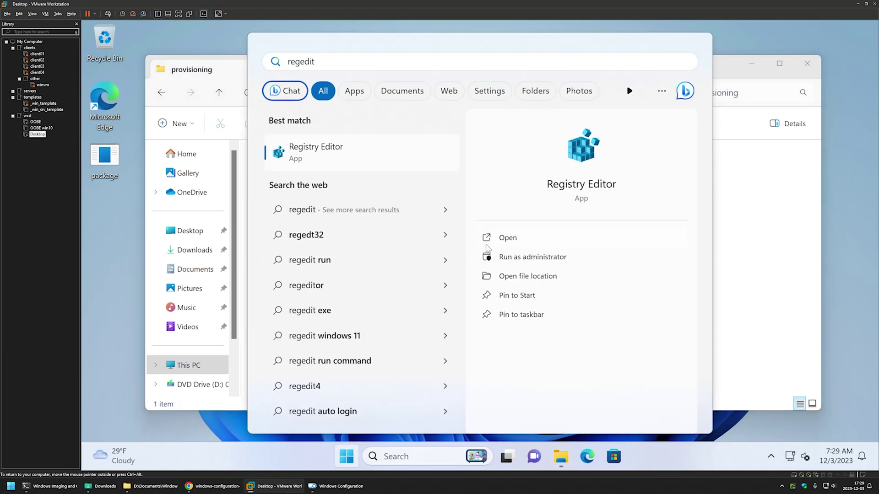
{"action": "left_click", "coordinate": [507, 237]}
{"action": "left_click", "coordinate": [444, 333]}
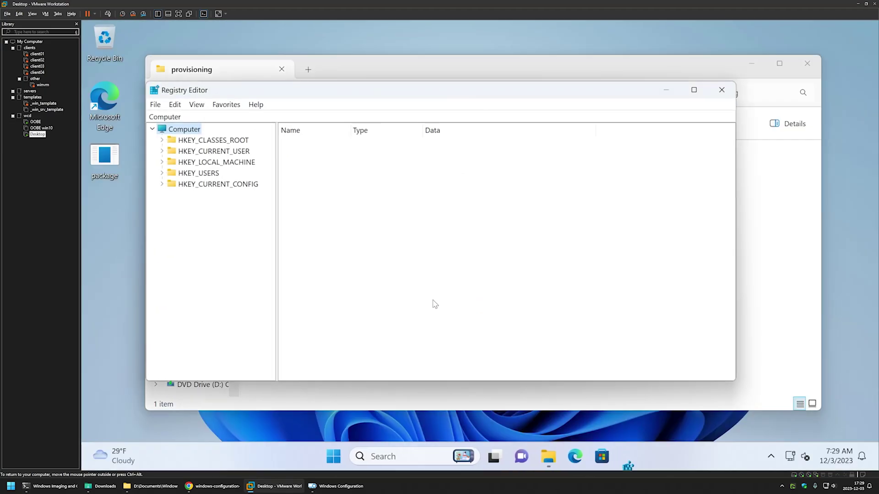
{"action": "double_click", "coordinate": [233, 164]}
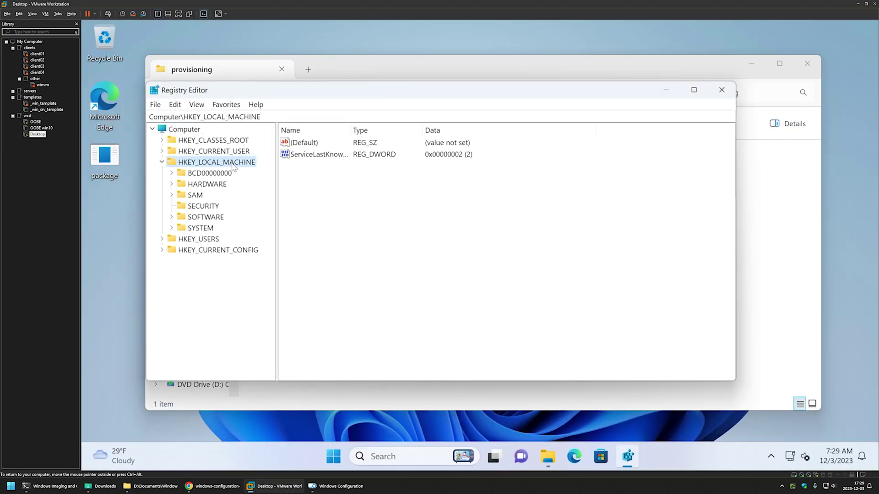
{"action": "double_click", "coordinate": [222, 221]}
{"action": "double_click", "coordinate": [211, 252]}
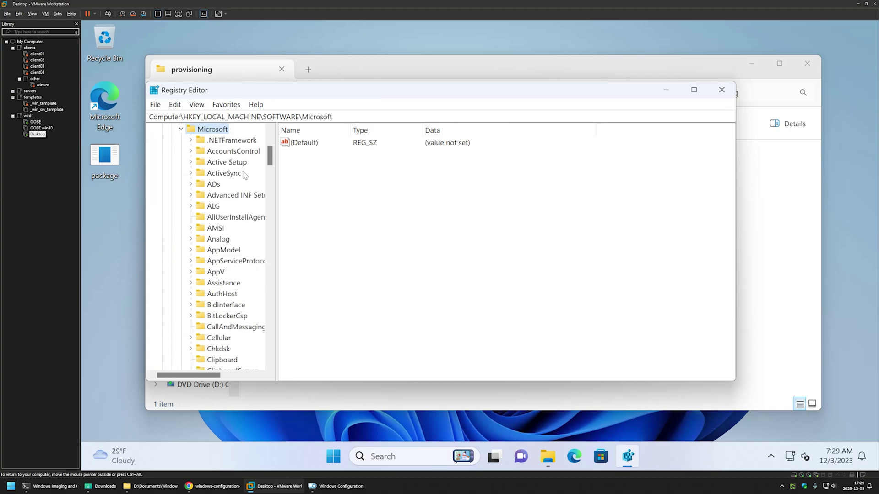
{"action": "key", "text": "w"}
{"action": "scroll", "coordinate": [256, 327], "scroll_direction": "down", "scroll_amount": 2}
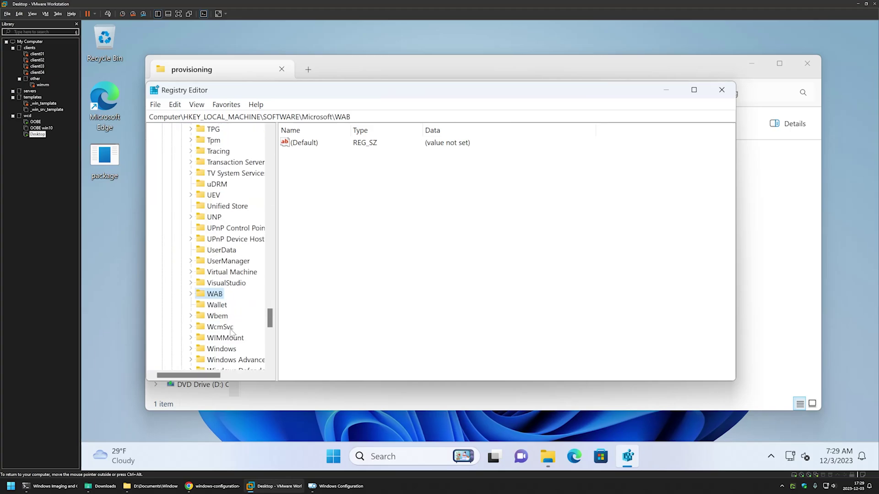
{"action": "double_click", "coordinate": [221, 349]}
{"action": "left_click", "coordinate": [232, 173]}
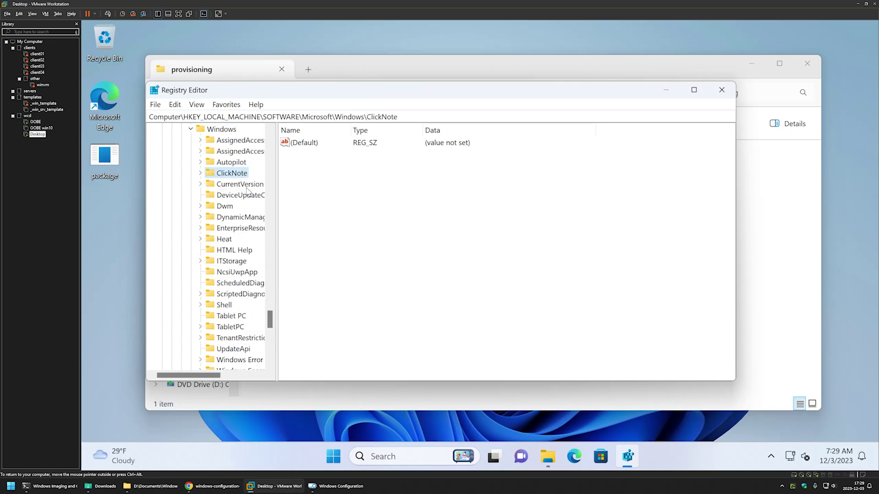
{"action": "double_click", "coordinate": [240, 184]}
{"action": "key", "text": "r"}
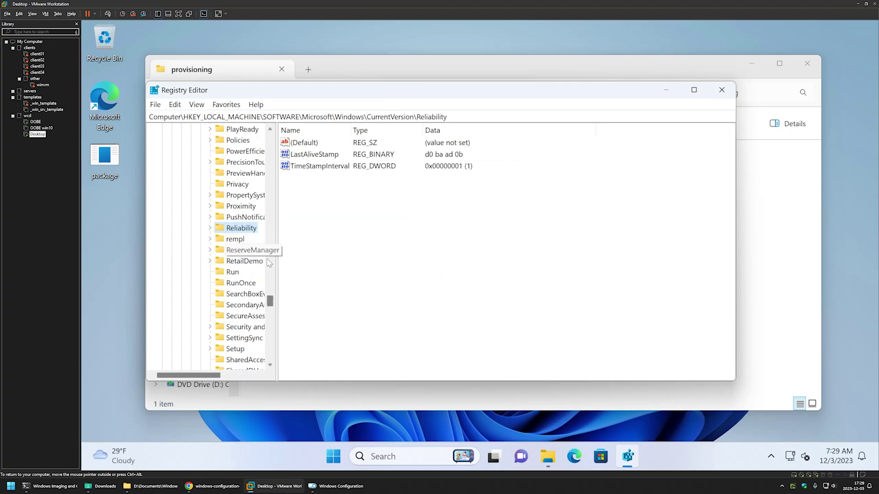
{"action": "left_click", "coordinate": [240, 284]}
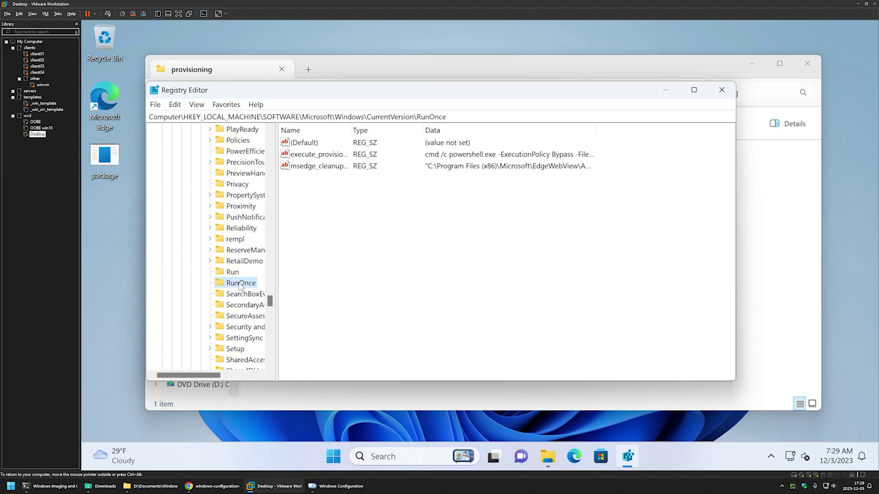
Step: Open execute_provisioning and read its command running C:\ProgramData\provisioning\provisioning.ps1
{"action": "double_click", "coordinate": [351, 130]}
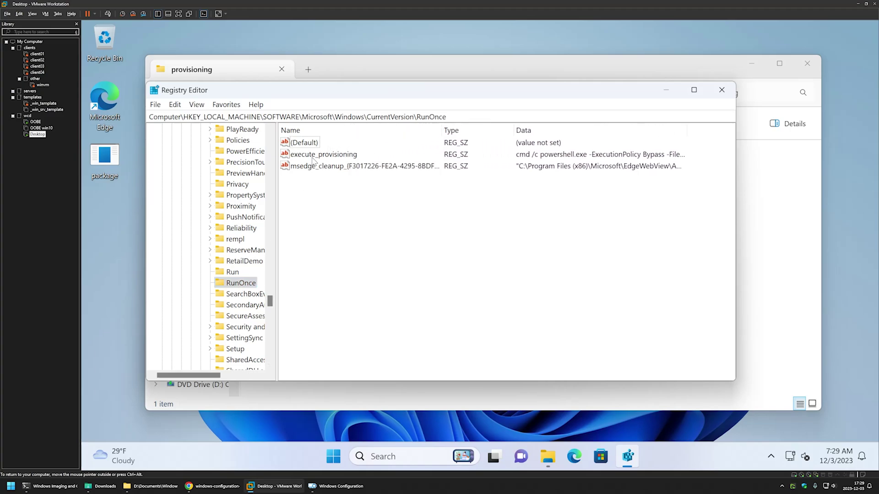
{"action": "double_click", "coordinate": [313, 158]}
{"action": "left_click", "coordinate": [296, 205]}
{"action": "left_click_drag", "start_coordinate": [296, 205], "coordinate": [172, 202]}
{"action": "left_click", "coordinate": [240, 205]}
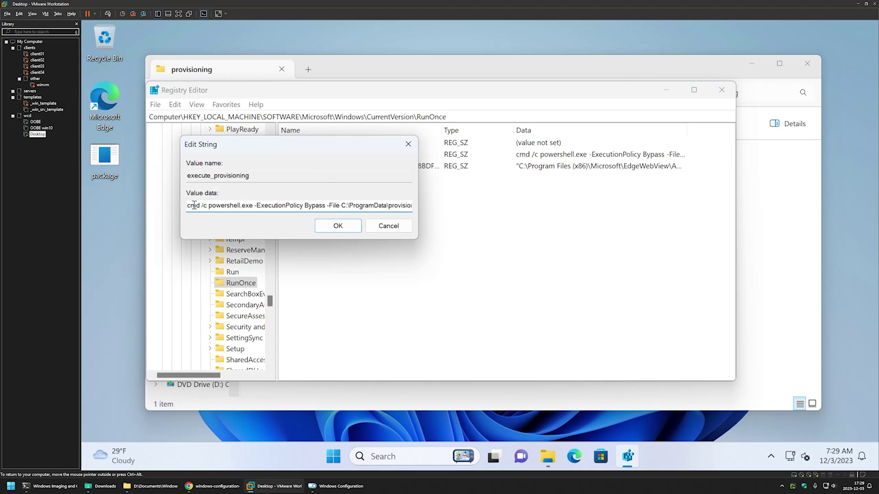
{"action": "left_click_drag", "start_coordinate": [189, 204], "coordinate": [427, 205]}
{"action": "left_click", "coordinate": [374, 208]}
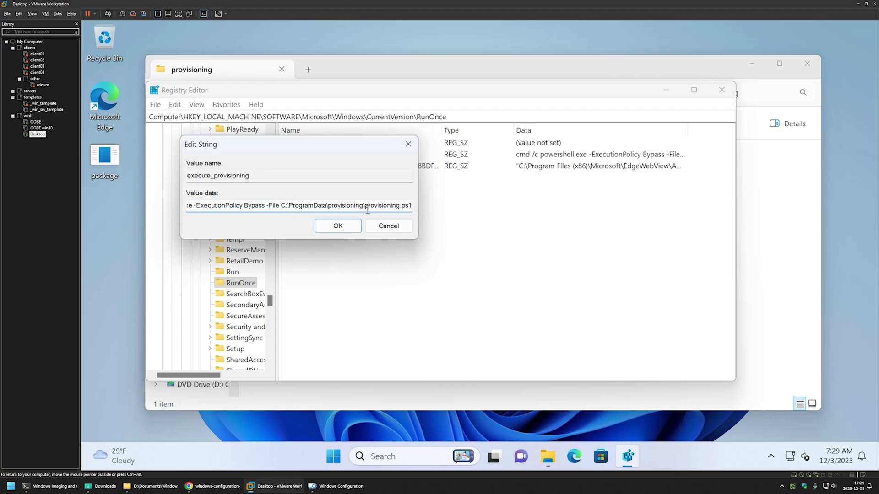
{"action": "left_click_drag", "start_coordinate": [252, 205], "coordinate": [411, 205]}
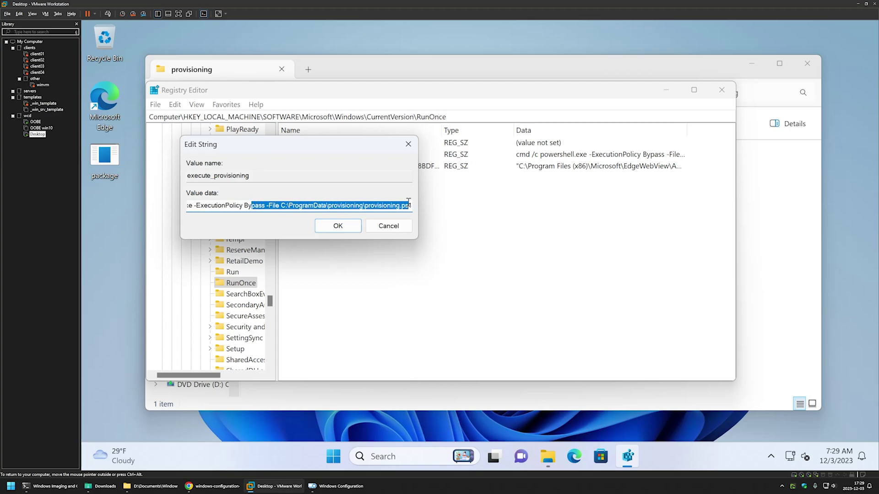
Step: Compare the path against the provisioning folder, then close the value editor and Registry Editor unchanged
{"action": "left_click", "coordinate": [719, 66]}
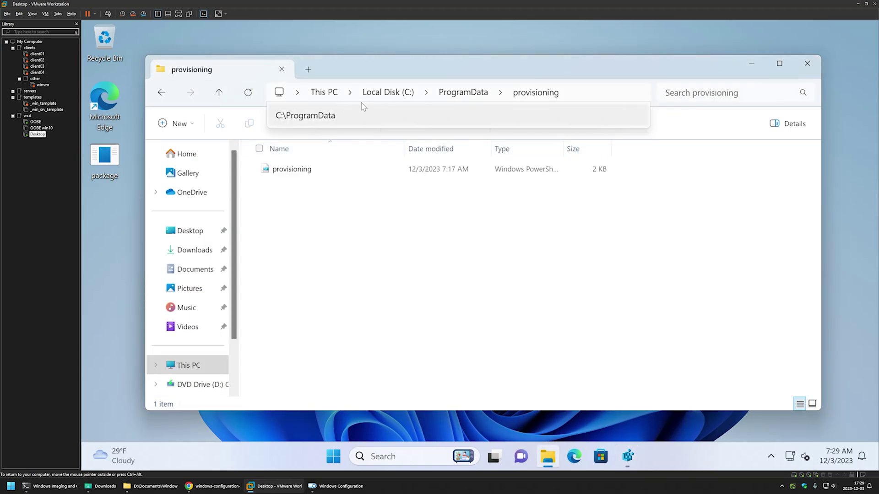
{"action": "left_click", "coordinate": [628, 456]}
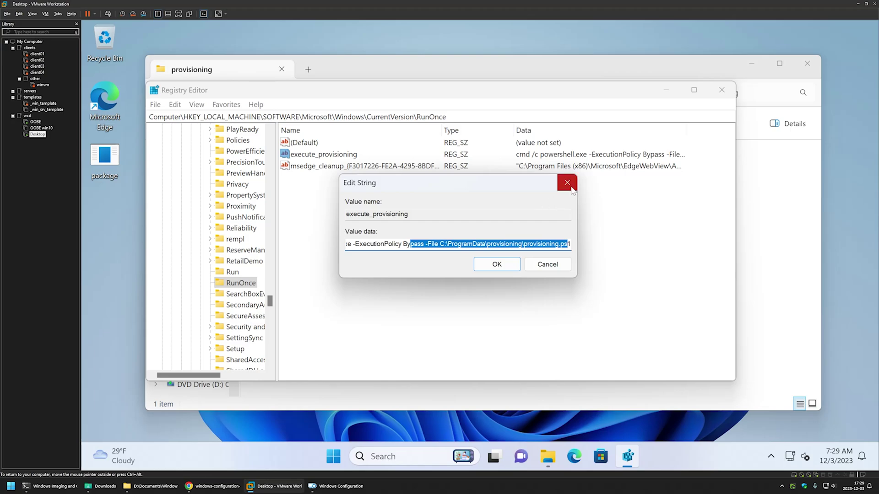
{"action": "left_click", "coordinate": [567, 182]}
{"action": "left_click", "coordinate": [721, 90]}
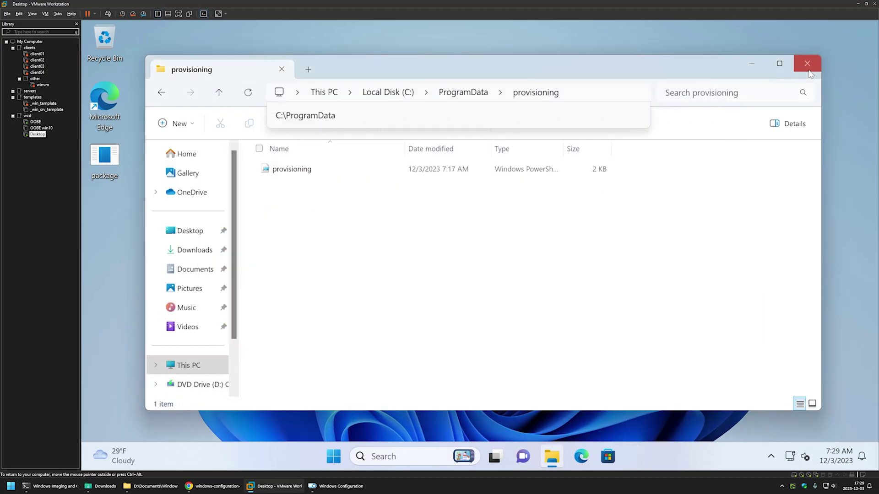
Step: Close the provisioning folder window and sign out of the VM's Windows session
{"action": "left_click", "coordinate": [807, 63]}
{"action": "left_click", "coordinate": [346, 457]}
{"action": "left_click", "coordinate": [343, 413]}
{"action": "left_click", "coordinate": [361, 389]}
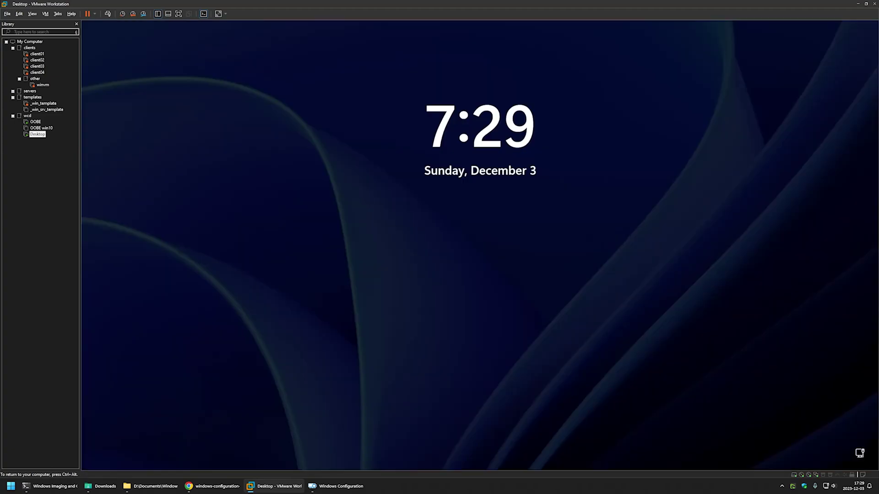
Step: Sign back in as admin, let the updates reach 'All Done!', and return to Configuration Designer
{"action": "left_click", "coordinate": [413, 347]}
{"action": "type", "text": "password"}
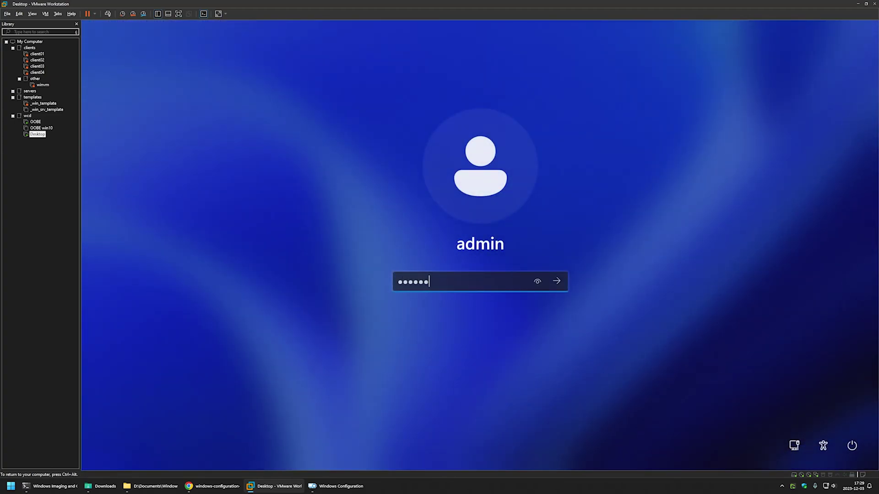
{"action": "key", "text": "Return"}
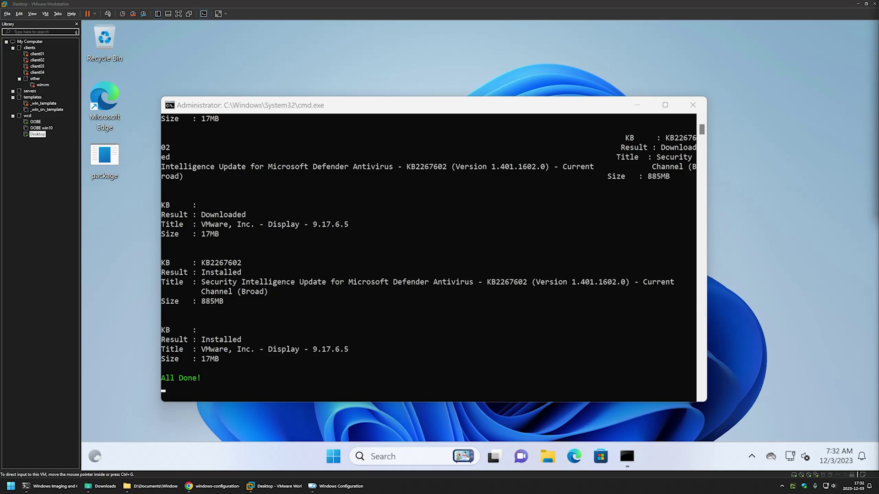
{"action": "left_click", "coordinate": [336, 486]}
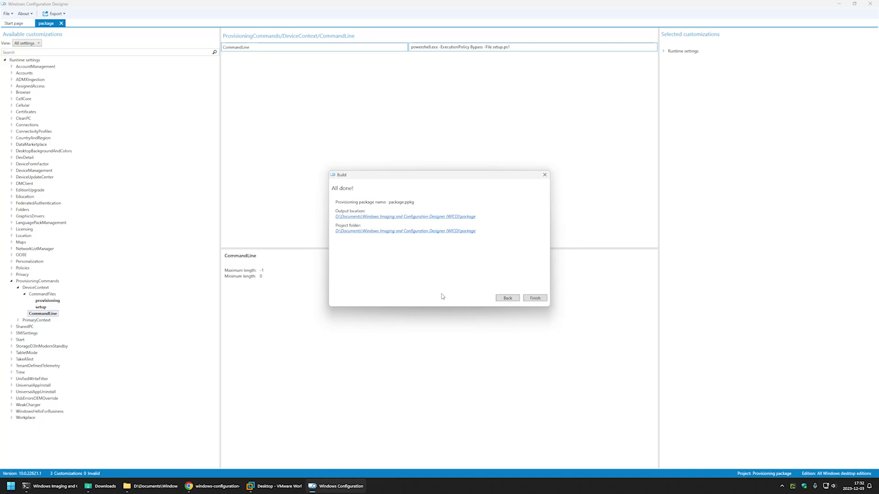
Step: Close the finished build summary and set OOBE > Desktop HideOobe to TRUE
{"action": "left_click", "coordinate": [536, 299]}
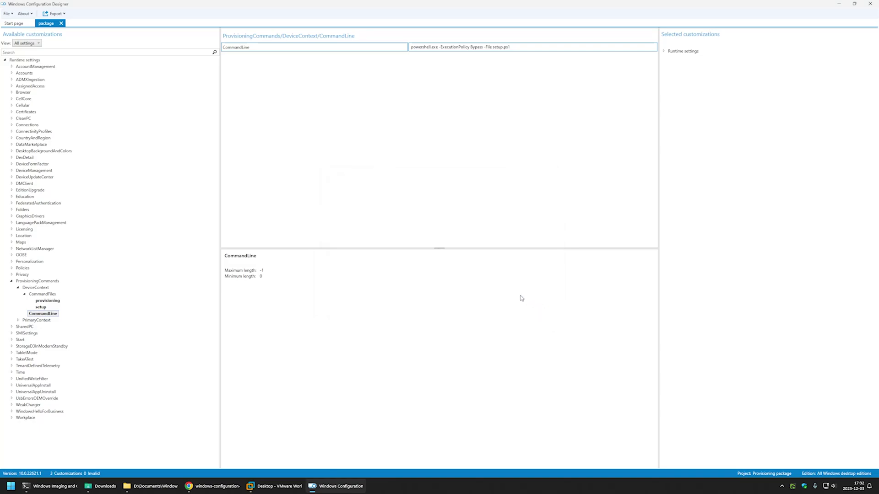
{"action": "left_click", "coordinate": [19, 256]}
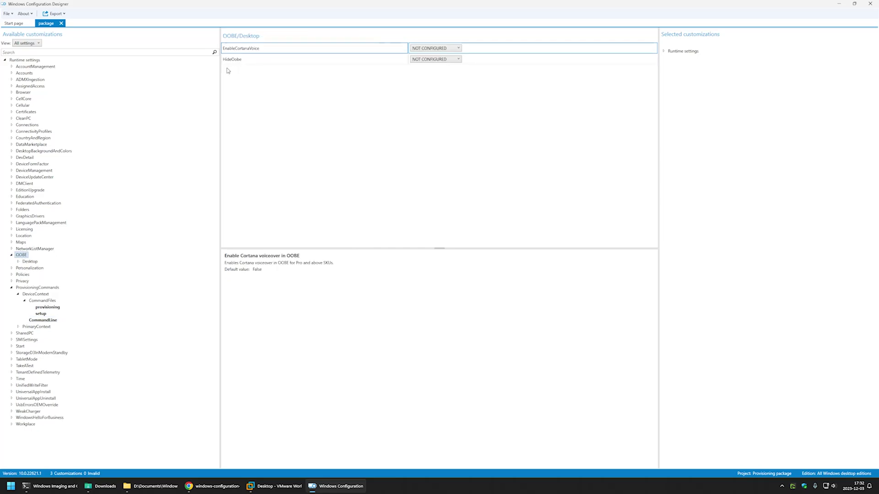
{"action": "left_click", "coordinate": [419, 60]}
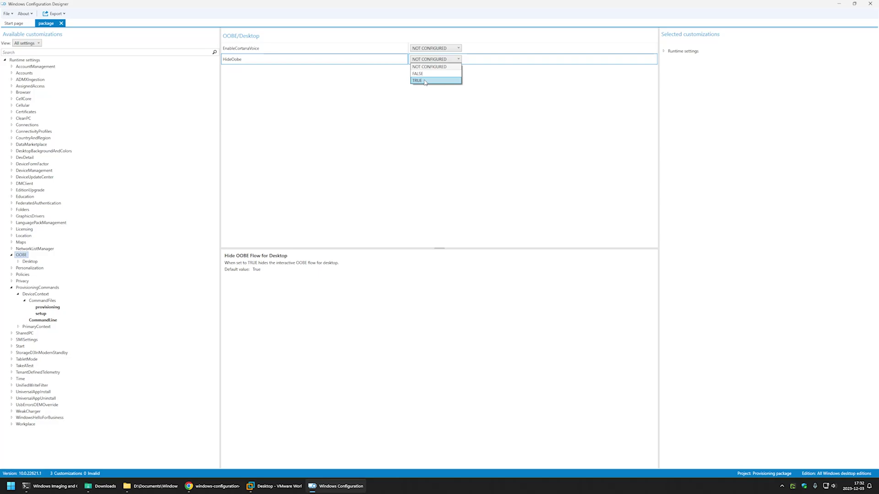
{"action": "left_click", "coordinate": [426, 81]}
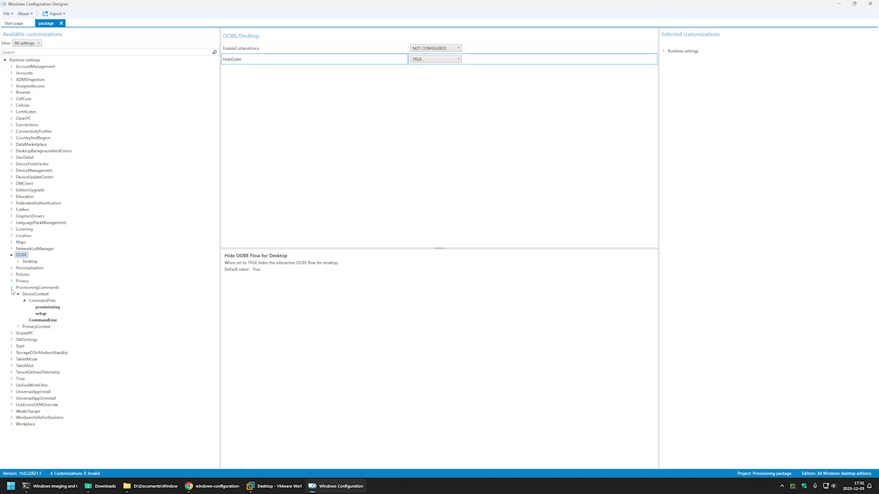
Step: Under ProvisioningCommands > PrimaryContext, add the disable_privacy command and select its node
{"action": "left_click", "coordinate": [19, 327]}
{"action": "left_click", "coordinate": [29, 327]}
{"action": "left_click", "coordinate": [32, 333]}
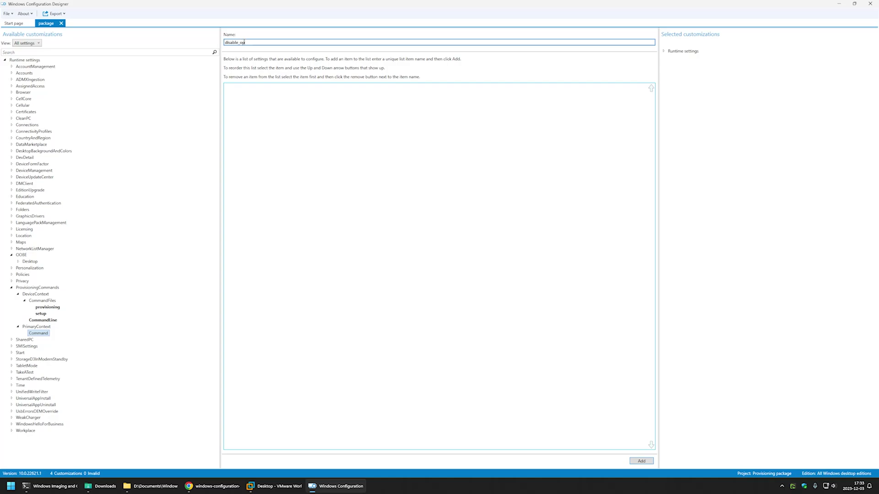
{"action": "type", "text": "cy"}
{"action": "left_click", "coordinate": [638, 461]}
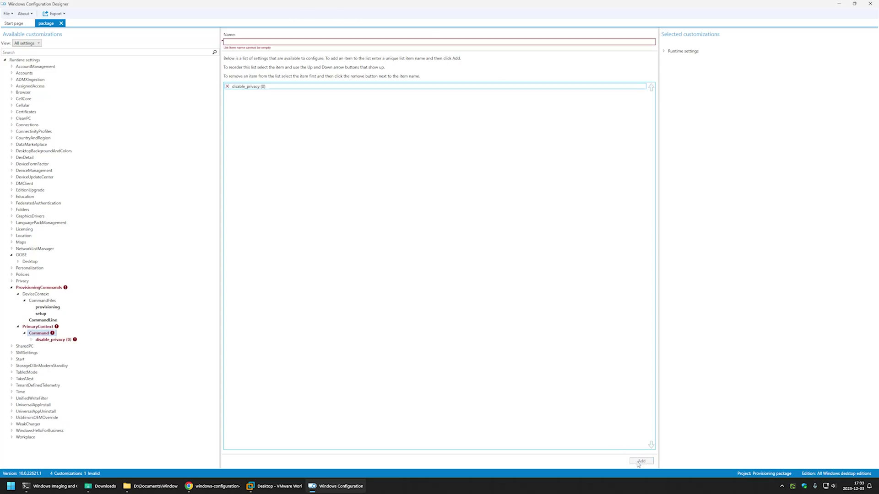
{"action": "left_click", "coordinate": [52, 340]}
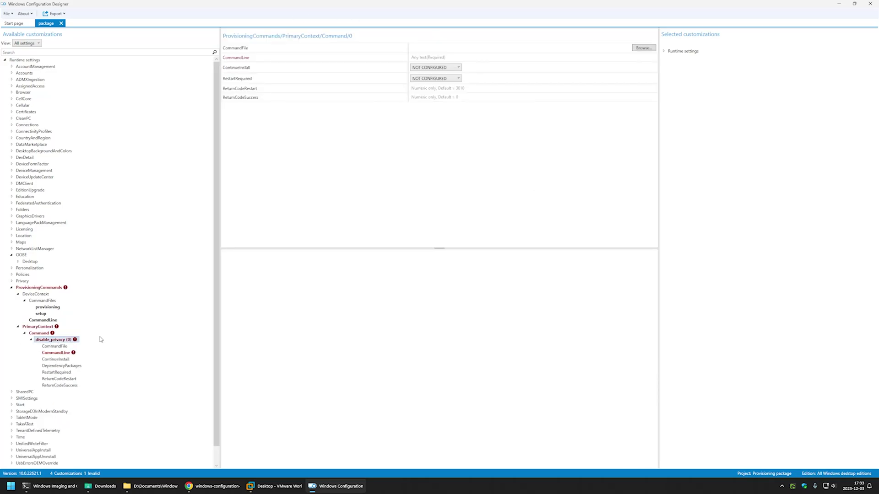
Step: Copy the README's DisablePrivacyExperience reg add command and return to Configuration Designer
{"action": "left_click", "coordinate": [202, 481]}
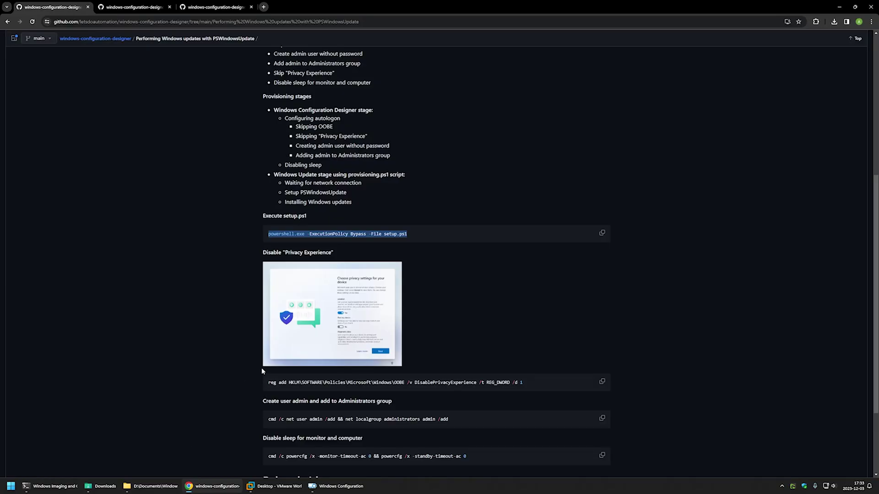
{"action": "left_click_drag", "start_coordinate": [525, 383], "coordinate": [263, 384]}
{"action": "right_click", "coordinate": [275, 385]}
{"action": "left_click", "coordinate": [283, 390]}
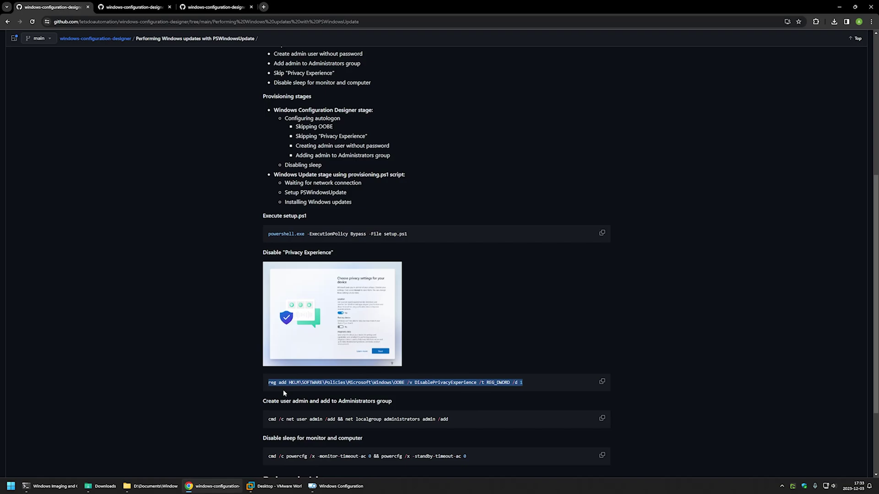
{"action": "left_click", "coordinate": [277, 393]}
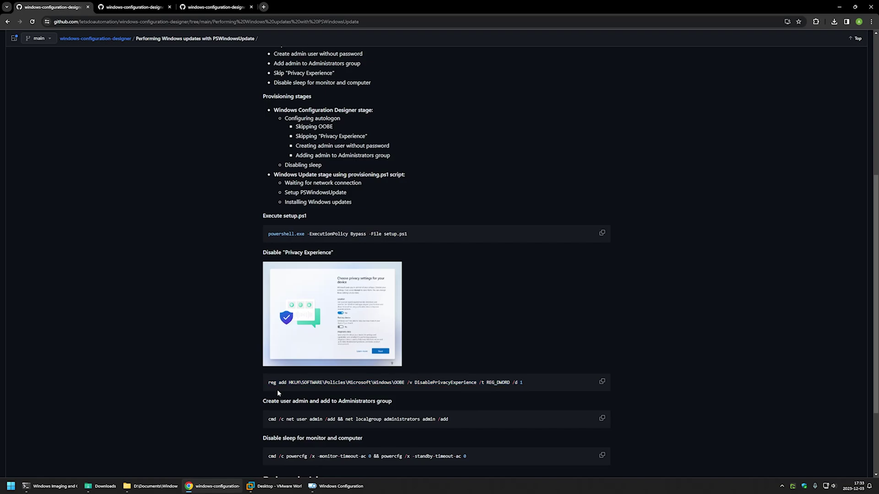
{"action": "double_click", "coordinate": [416, 384]}
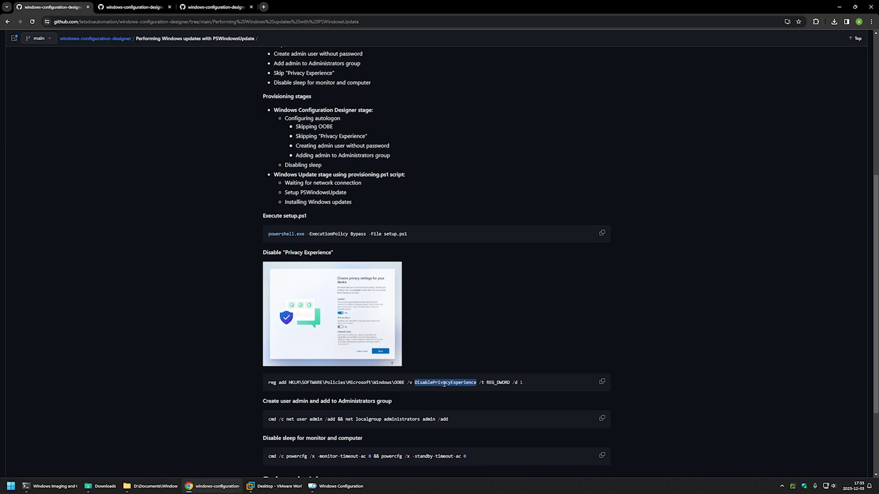
{"action": "left_click_drag", "start_coordinate": [444, 385], "coordinate": [516, 391]}
{"action": "left_click", "coordinate": [521, 384]}
{"action": "key", "text": "alt+Tab"}
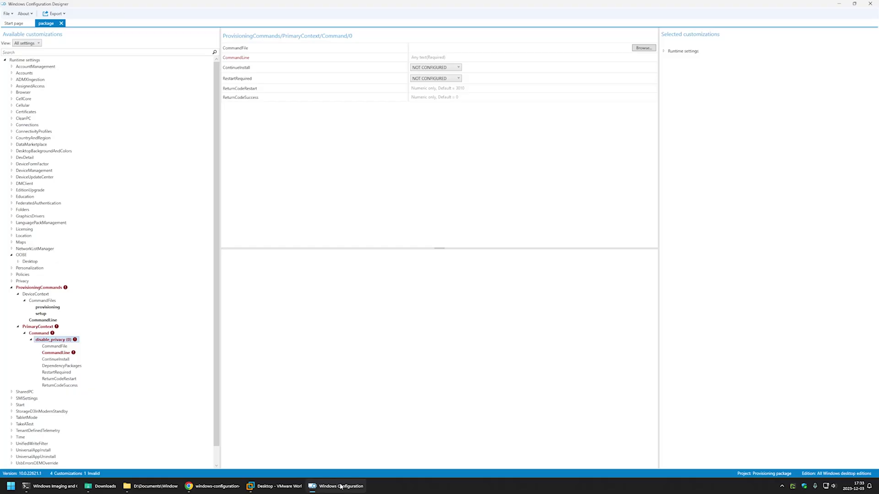
Step: Paste the reg add command into disable_privacy's CommandLine, then add and open a create_admin command
{"action": "left_click", "coordinate": [435, 59]}
{"action": "key", "text": "ctrl+v"}
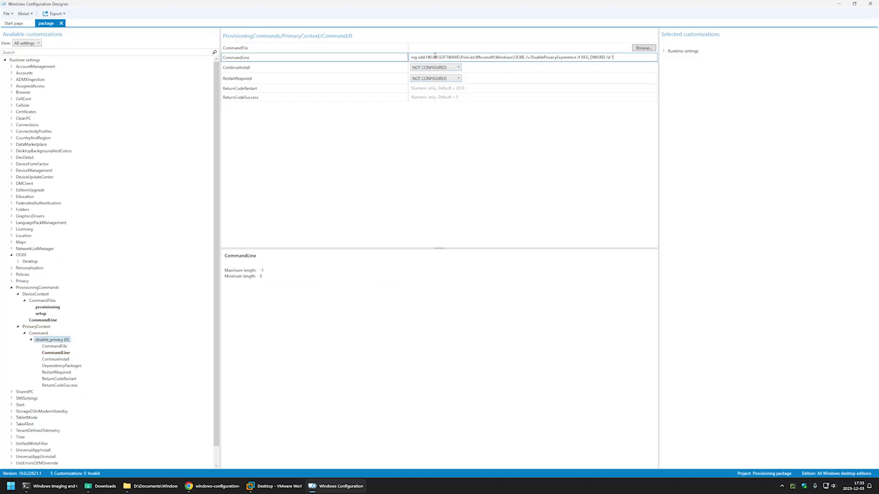
{"action": "left_click", "coordinate": [42, 334]}
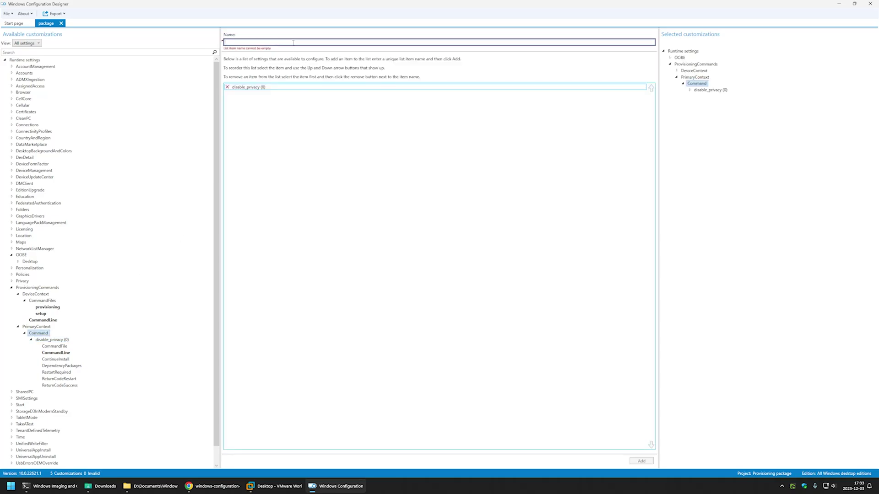
{"action": "type", "text": "create_admin"}
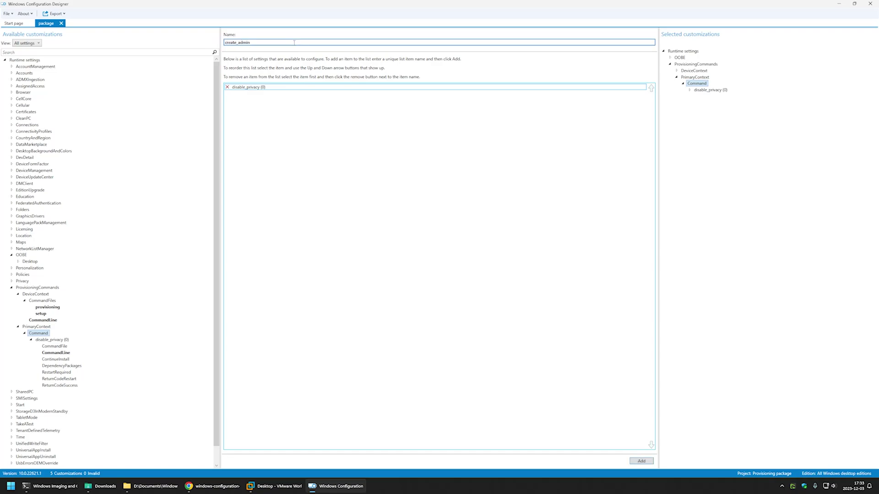
{"action": "left_click", "coordinate": [636, 461]}
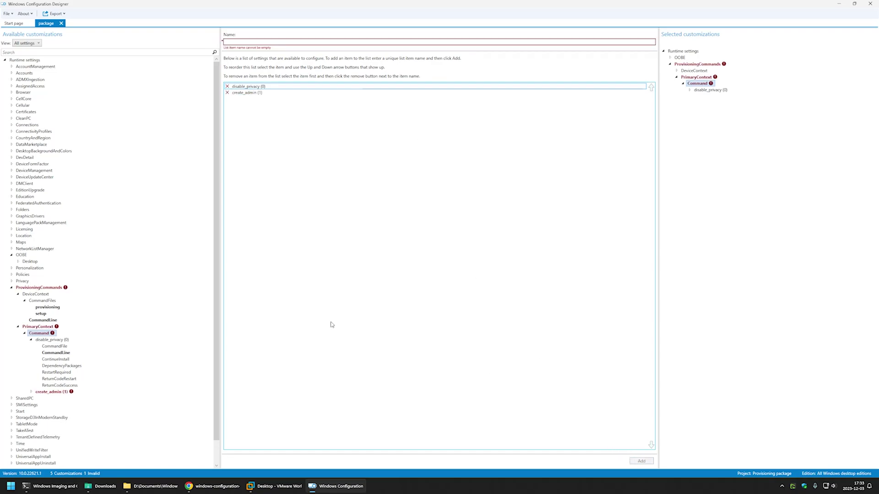
{"action": "double_click", "coordinate": [50, 392]}
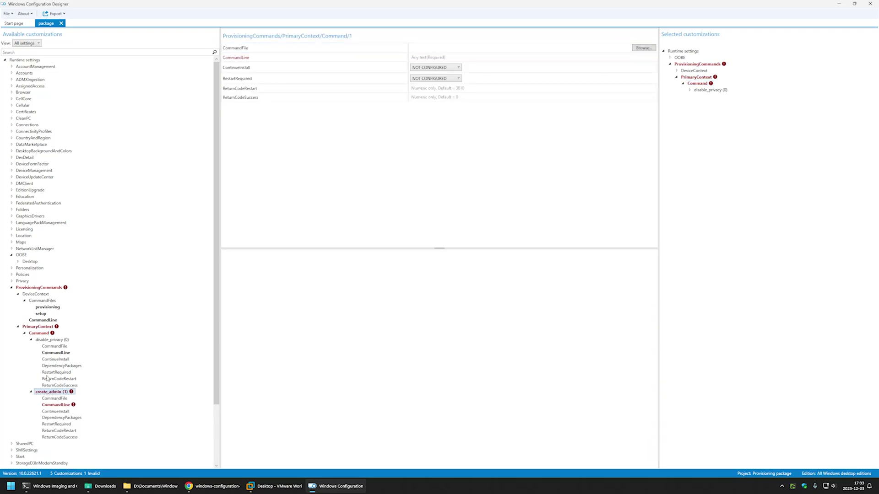
Step: Copy the README's 'net user admin /add && net localgroup administrators admin /add' command, then return
{"action": "left_click", "coordinate": [205, 487]}
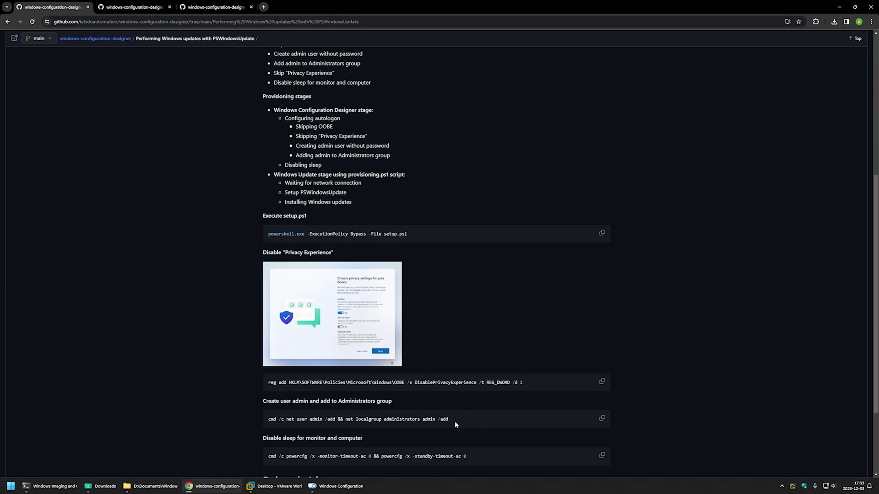
{"action": "left_click_drag", "start_coordinate": [457, 425], "coordinate": [269, 426]}
{"action": "right_click", "coordinate": [278, 425]}
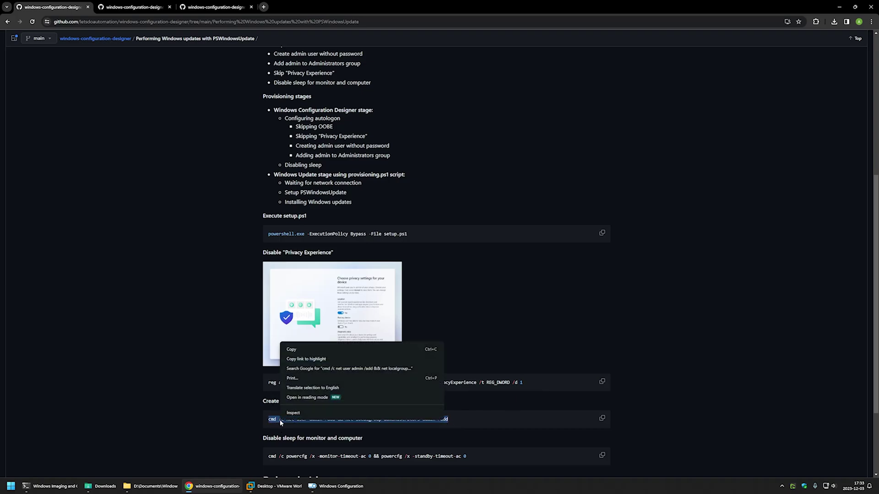
{"action": "left_click", "coordinate": [306, 350]}
{"action": "left_click", "coordinate": [240, 403]}
{"action": "left_click_drag", "start_coordinate": [267, 424], "coordinate": [498, 429]}
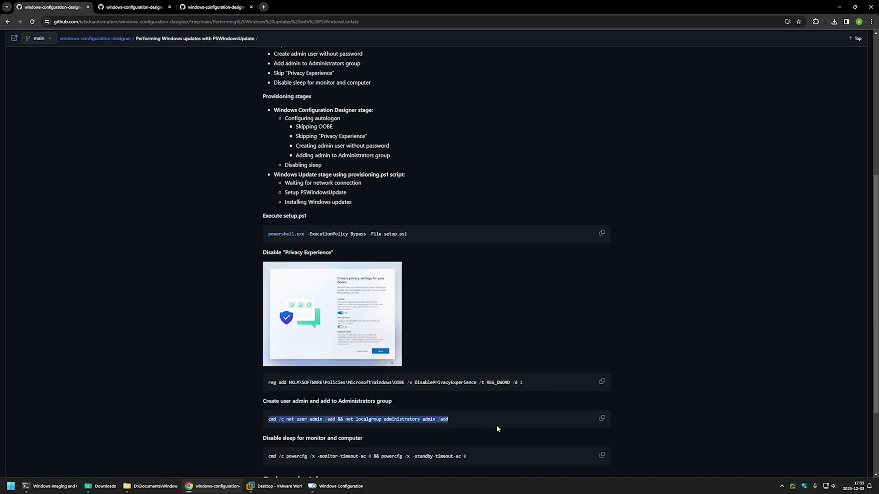
{"action": "left_click", "coordinate": [292, 421]}
{"action": "left_click_drag", "start_coordinate": [335, 419], "coordinate": [286, 419]}
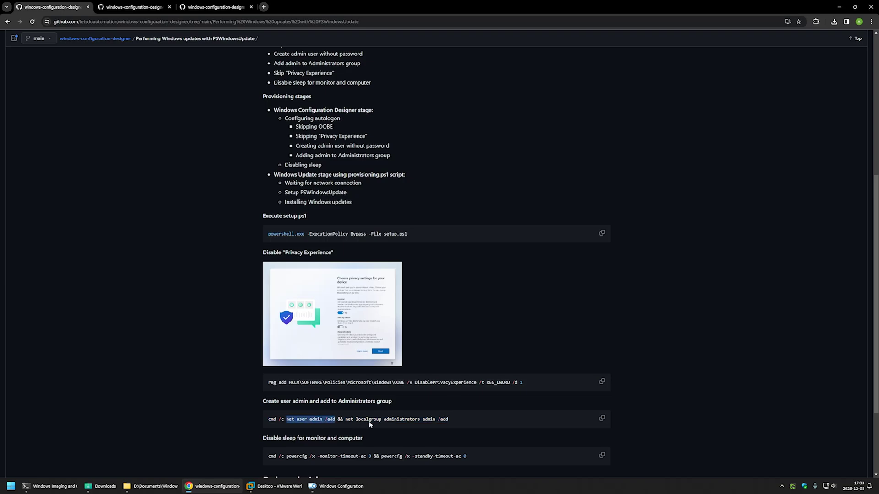
{"action": "left_click_drag", "start_coordinate": [345, 420], "coordinate": [435, 420]}
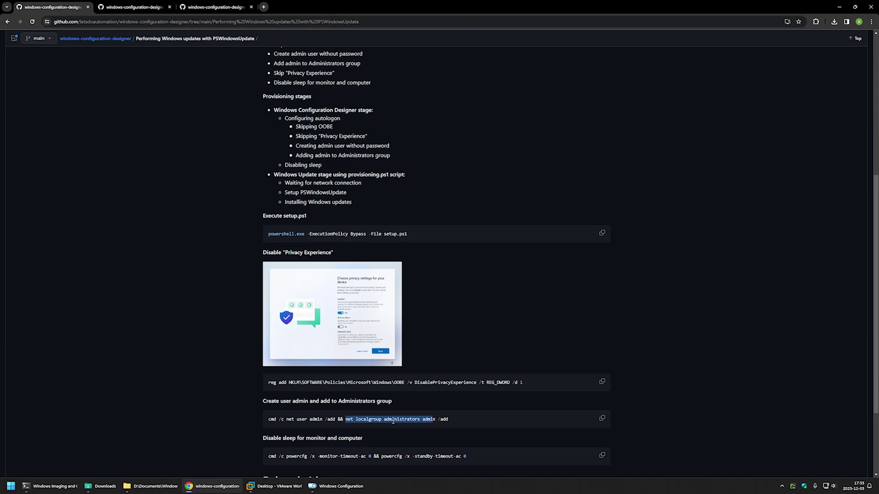
{"action": "left_click", "coordinate": [337, 486]}
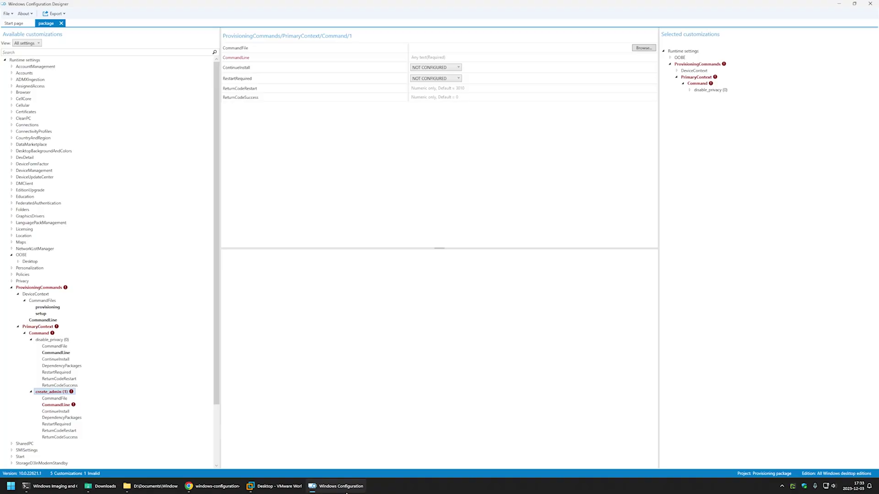
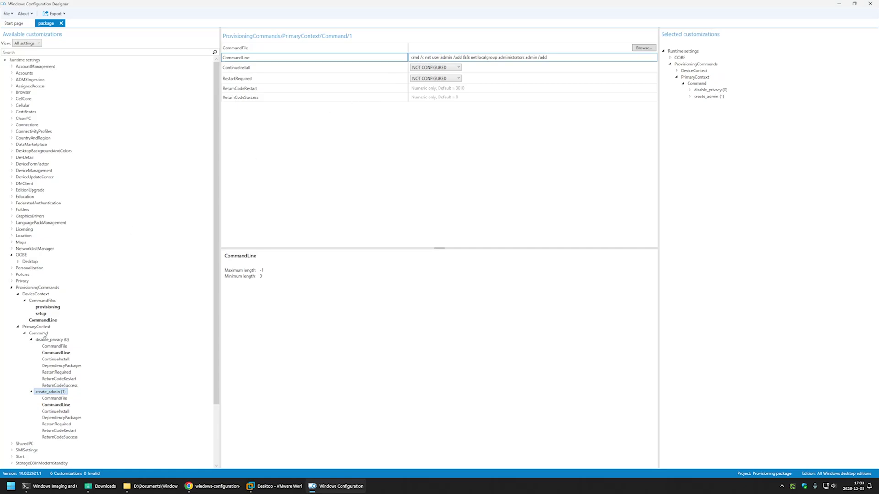
Step: Add a new provisioning command named disable_sleep to the command list
{"action": "left_click", "coordinate": [38, 334]}
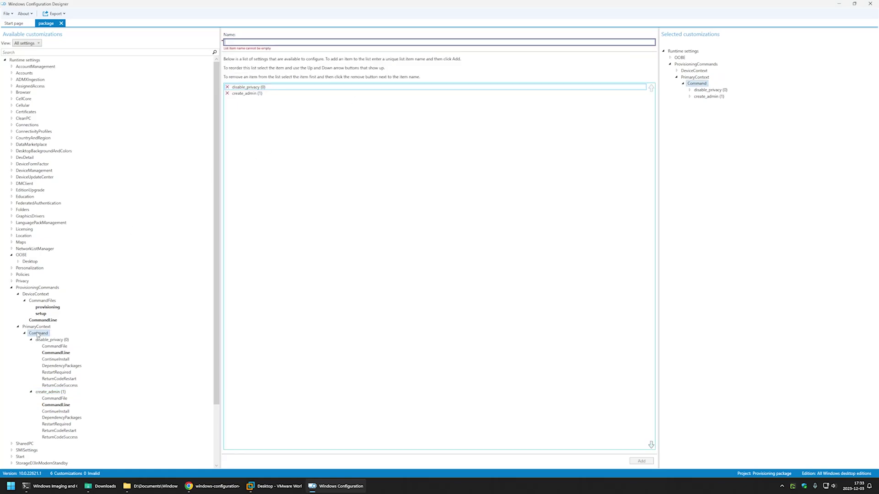
{"action": "left_click", "coordinate": [209, 486]}
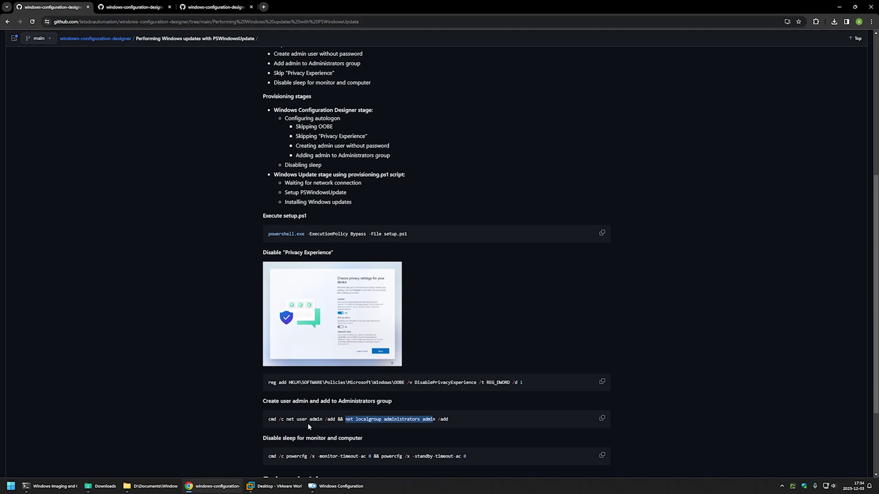
{"action": "scroll", "coordinate": [323, 441], "scroll_direction": "down", "scroll_amount": 3}
{"action": "left_click", "coordinate": [209, 486]}
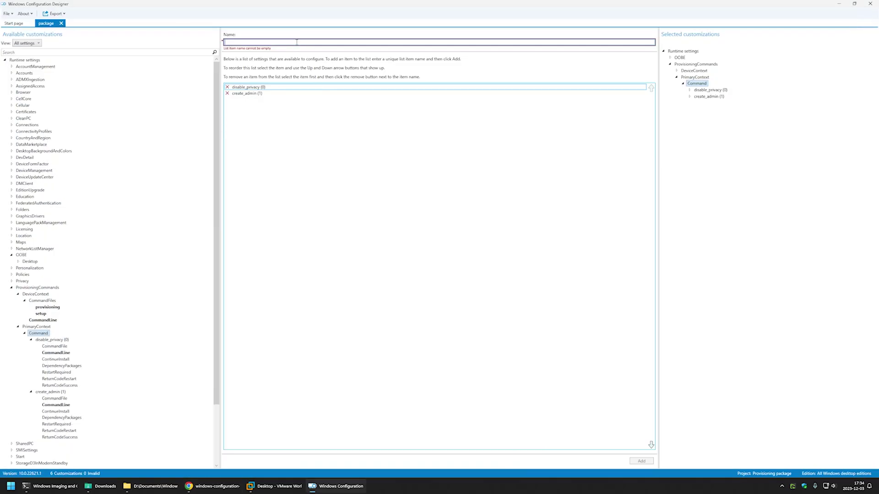
{"action": "type", "text": "disable_sleep"}
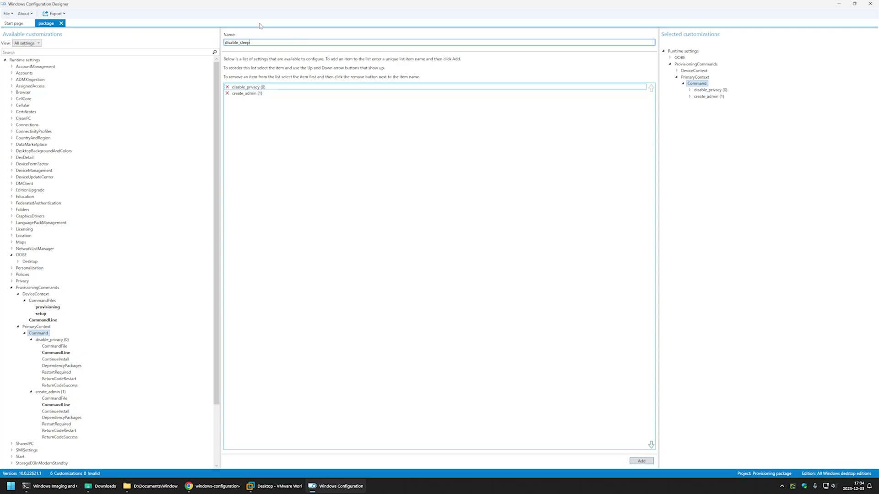
{"action": "left_click", "coordinate": [642, 461]}
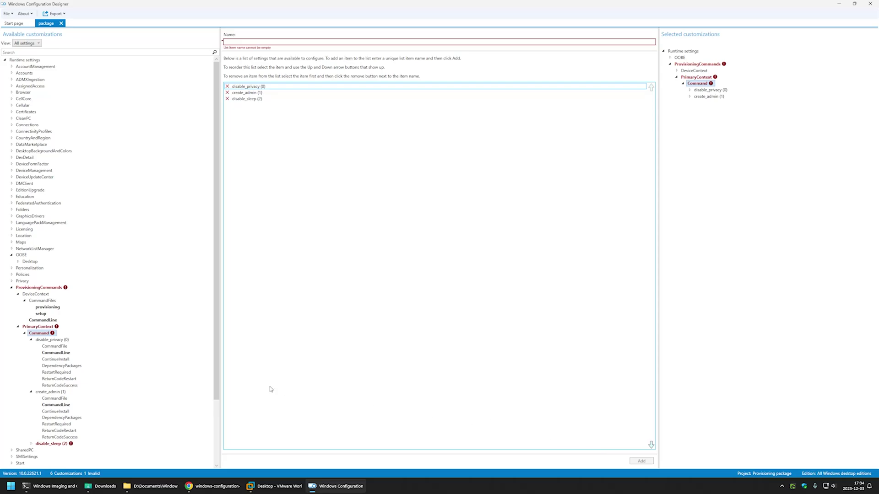
Step: Copy the powercfg monitor and standby timeout command from the GitHub instructions page
{"action": "left_click", "coordinate": [52, 444]}
{"action": "left_click", "coordinate": [213, 486]}
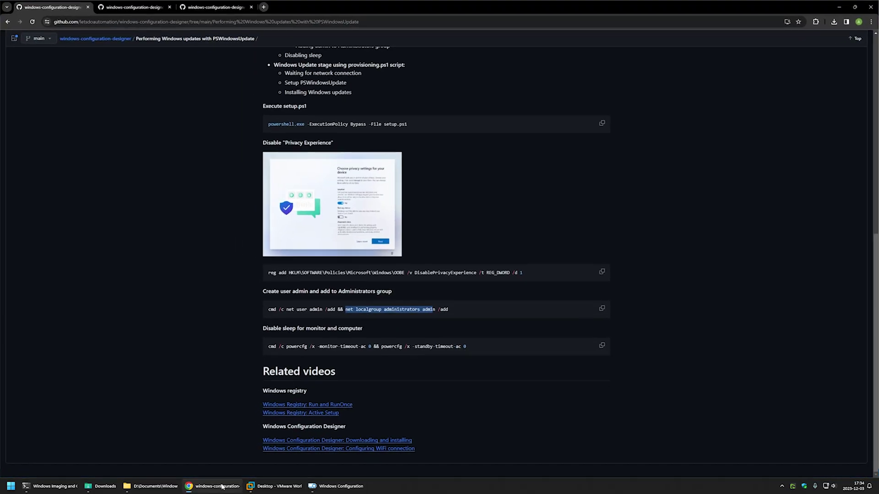
{"action": "left_click_drag", "start_coordinate": [466, 347], "coordinate": [277, 349]}
{"action": "right_click", "coordinate": [278, 346]}
{"action": "left_click", "coordinate": [285, 351]}
{"action": "left_click", "coordinate": [342, 352]}
{"action": "left_click_drag", "start_coordinate": [465, 346], "coordinate": [269, 349]}
{"action": "left_click", "coordinate": [339, 353]}
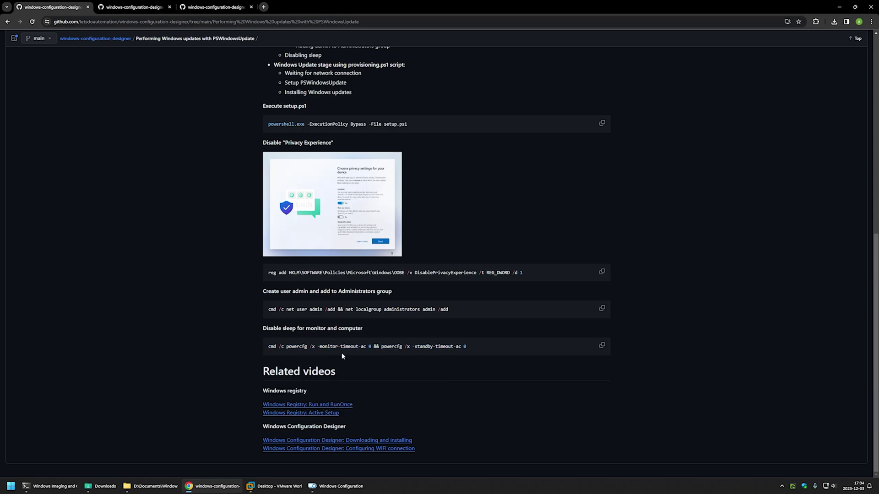
{"action": "left_click_drag", "start_coordinate": [357, 347], "coordinate": [271, 346]}
{"action": "left_click_drag", "start_coordinate": [466, 347], "coordinate": [383, 348]}
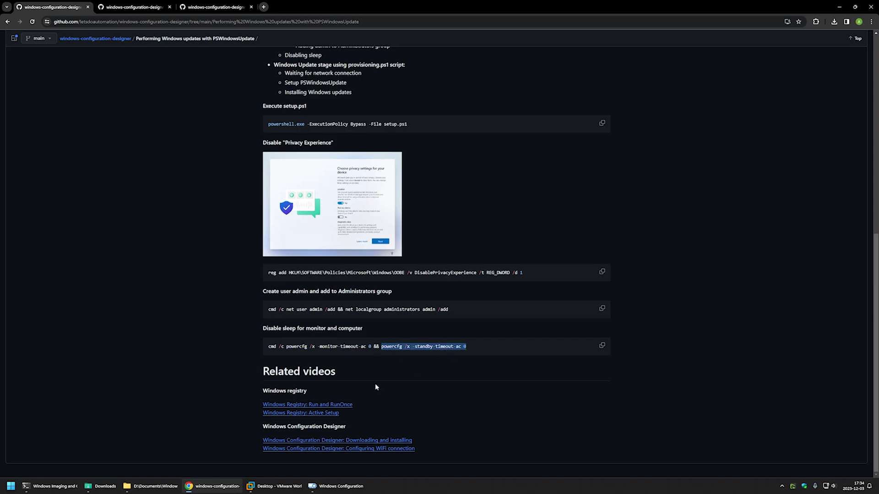
Step: Paste the powercfg command into disable_sleep's CommandLine setting
{"action": "left_click", "coordinate": [347, 487]}
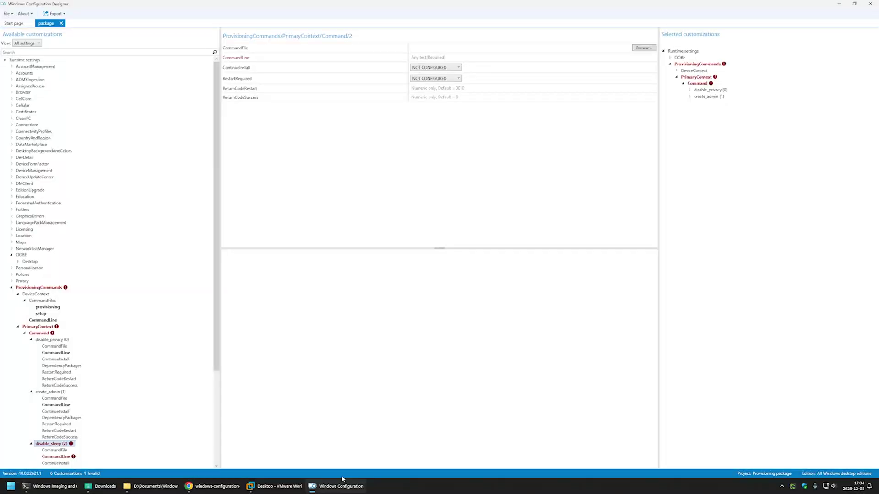
{"action": "left_click", "coordinate": [425, 59]}
{"action": "key", "text": "ctrl+v"}
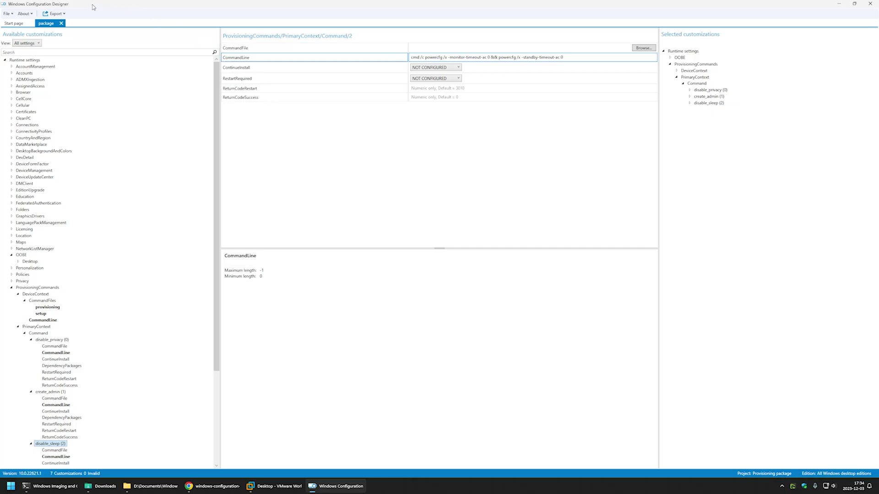
{"action": "left_click", "coordinate": [55, 14]}
Step: Export the provisioning package unencrypted, overwrite package.ppkg, and open its output folder
{"action": "left_click", "coordinate": [47, 22]}
{"action": "left_click", "coordinate": [529, 301]}
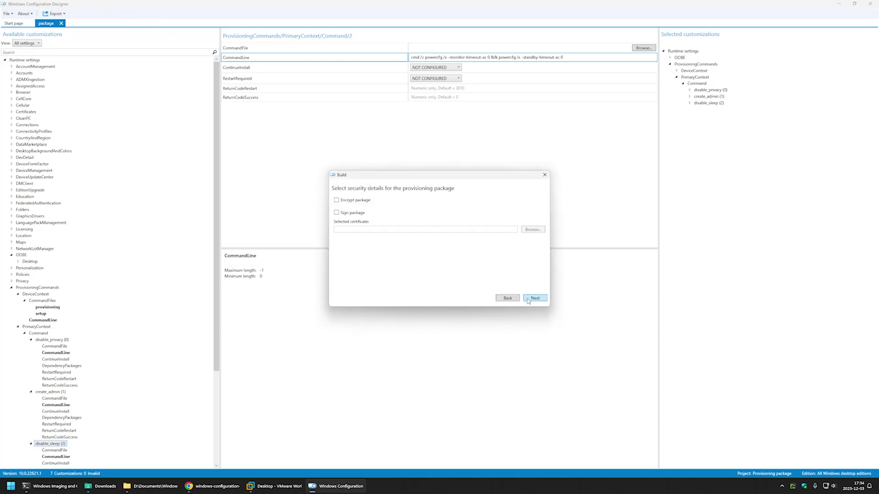
{"action": "left_click", "coordinate": [528, 300]}
{"action": "left_click", "coordinate": [529, 300]}
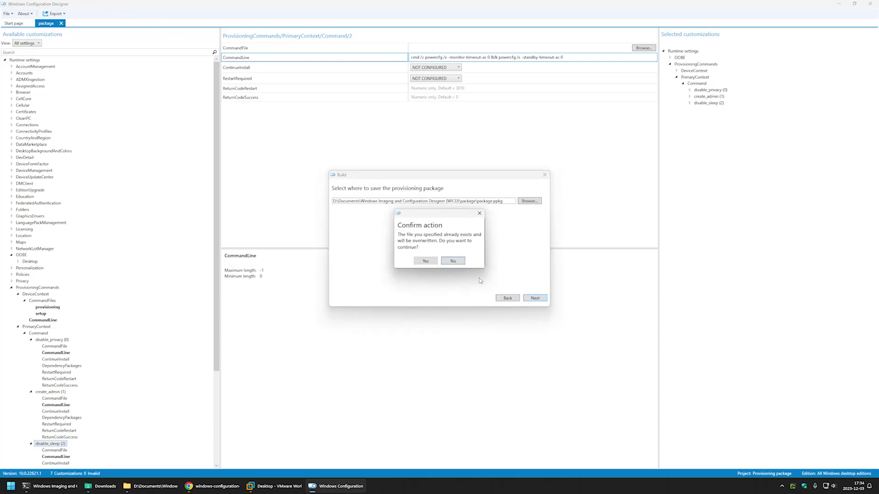
{"action": "left_click", "coordinate": [423, 261]}
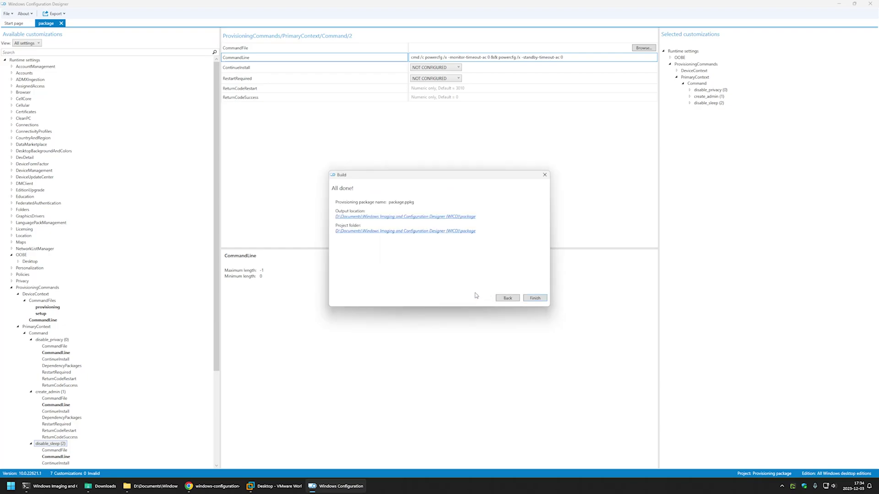
{"action": "left_click", "coordinate": [397, 217]}
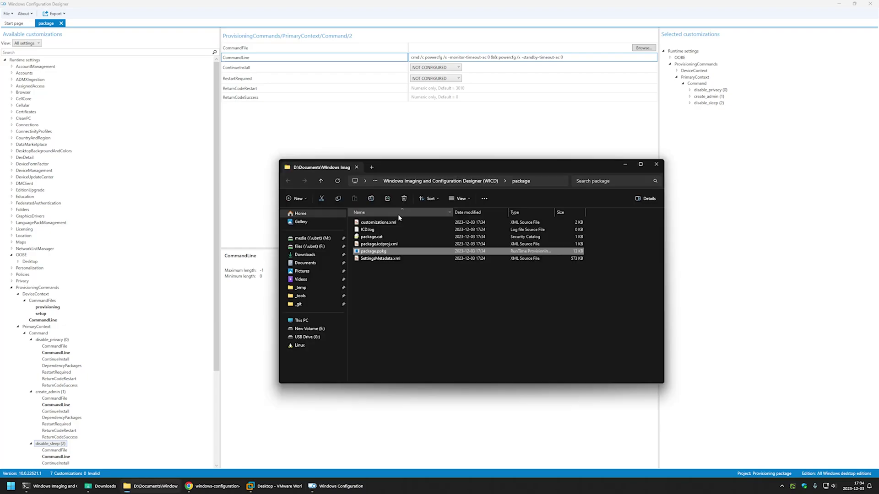
Step: Copy package.ppkg onto the empty New Volume (E:) drive
{"action": "right_click", "coordinate": [384, 251]}
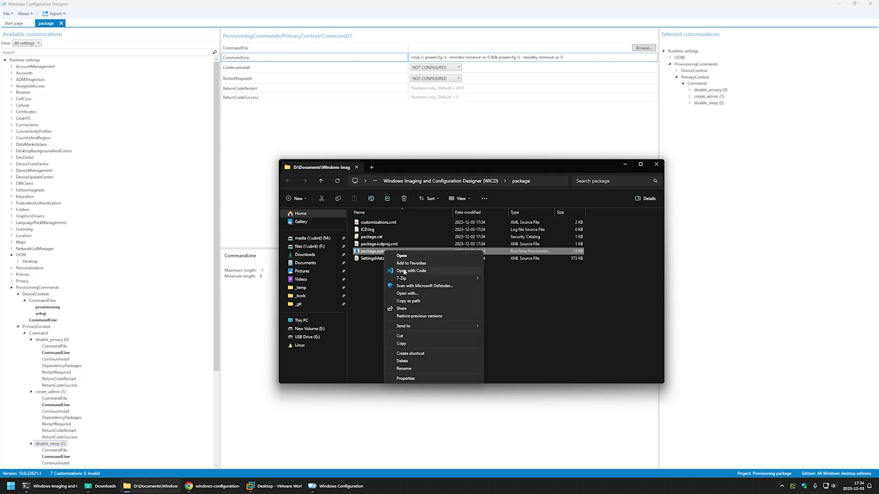
{"action": "left_click", "coordinate": [414, 343]}
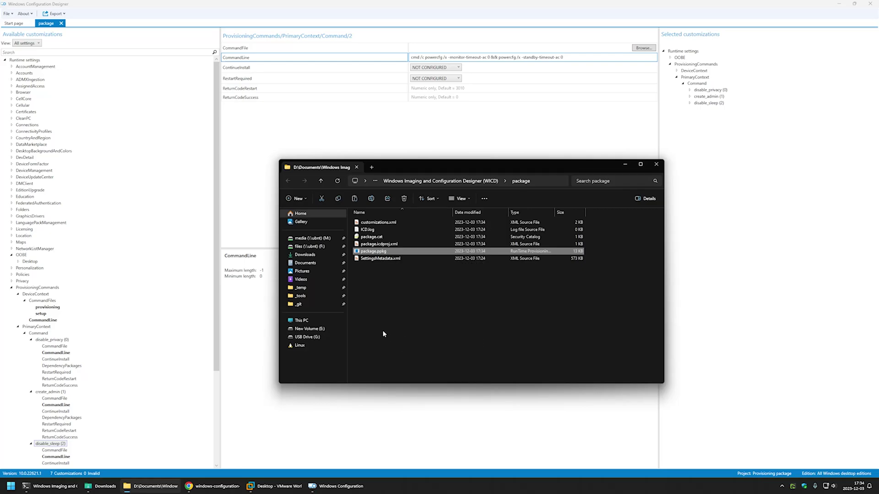
{"action": "left_click", "coordinate": [324, 329]}
{"action": "right_click", "coordinate": [386, 232]}
{"action": "left_click", "coordinate": [417, 280]}
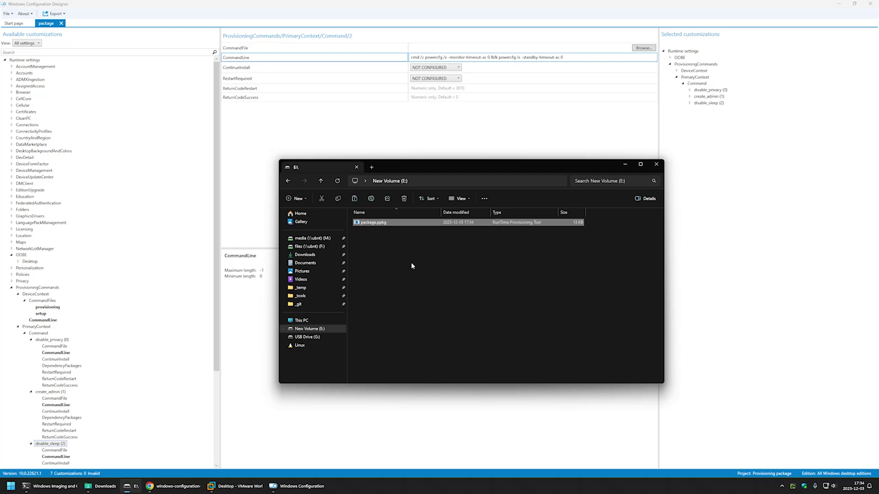
{"action": "left_click", "coordinate": [237, 487]}
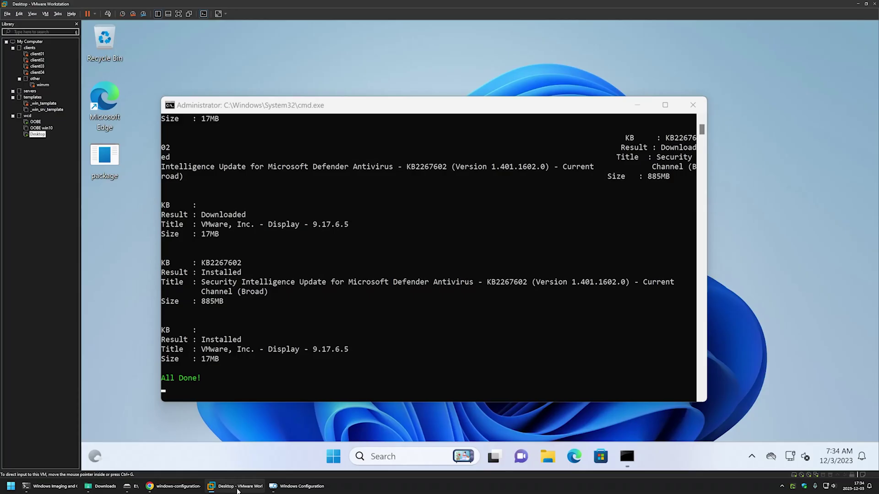
Step: Select the OOBE VM and connect the Silicon Motion Type-C USB drive to it
{"action": "left_click", "coordinate": [37, 122]}
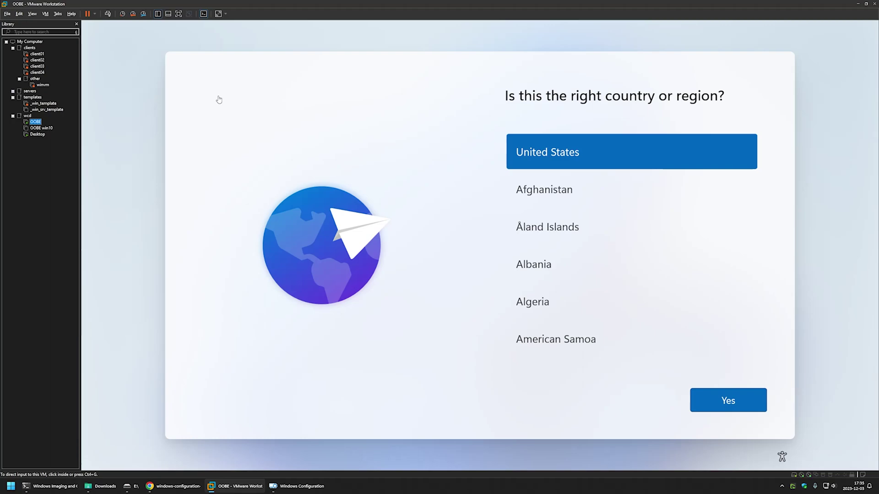
{"action": "left_click", "coordinate": [45, 14]}
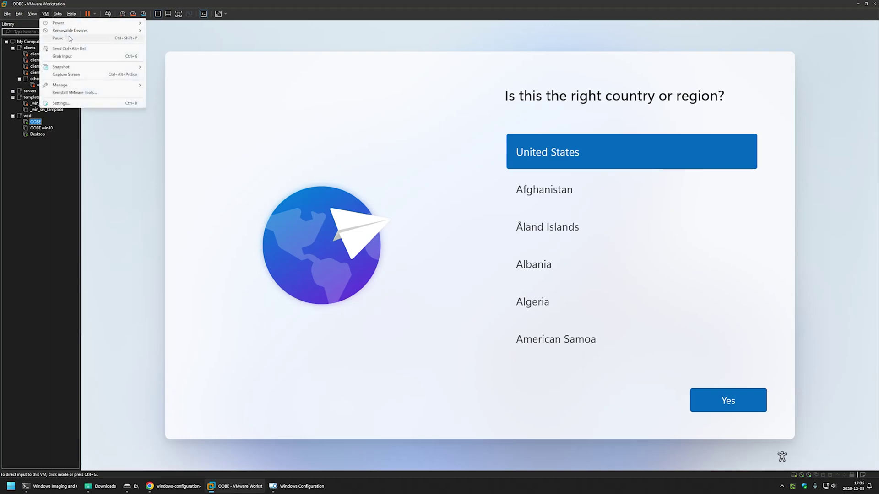
{"action": "mouse_move", "coordinate": [87, 30]}
{"action": "mouse_move", "coordinate": [174, 57]}
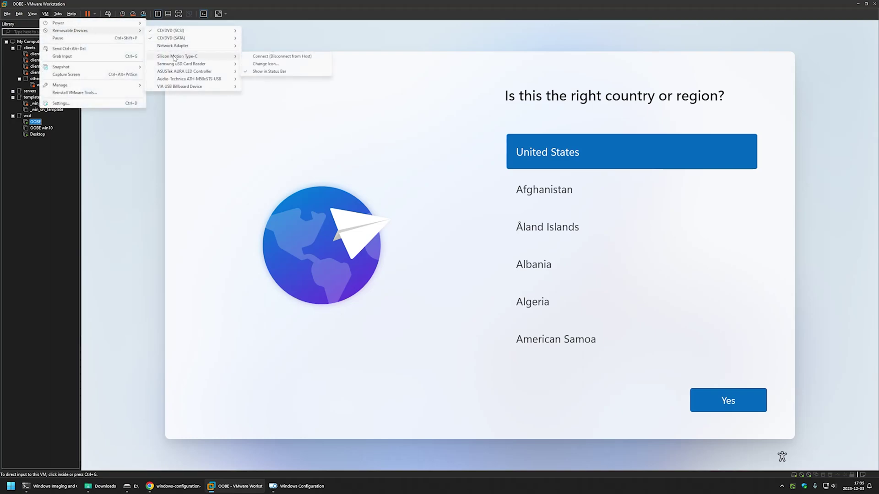
{"action": "left_click", "coordinate": [254, 56]}
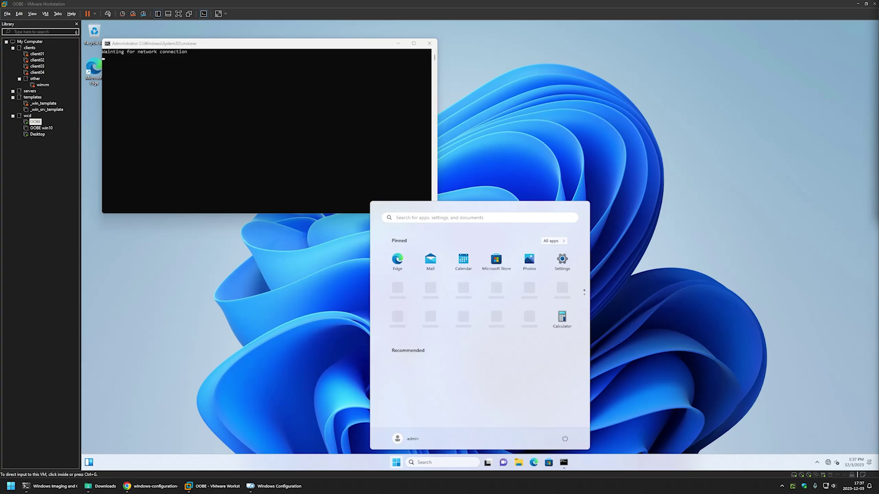
Step: Dismiss Start in the guest and connect the OOBE VM's network adapter
{"action": "left_click", "coordinate": [302, 4]}
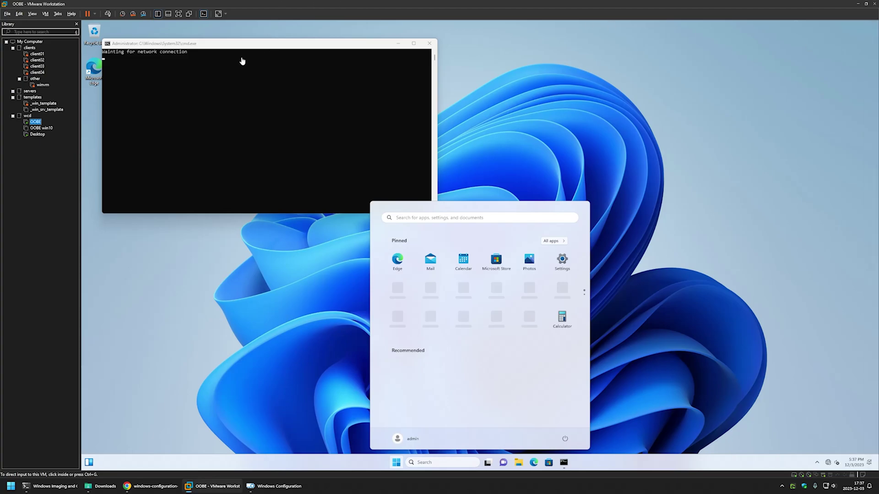
{"action": "left_click", "coordinate": [238, 47]}
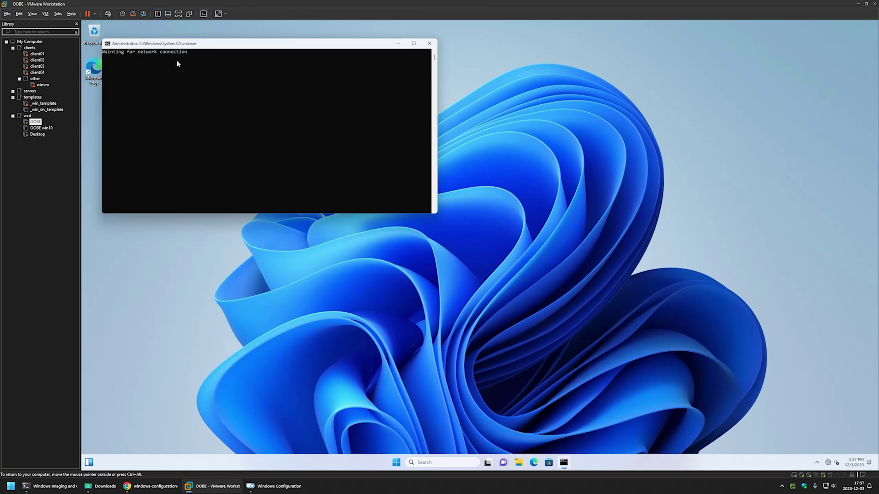
{"action": "left_click", "coordinate": [46, 13]}
{"action": "mouse_move", "coordinate": [73, 32]}
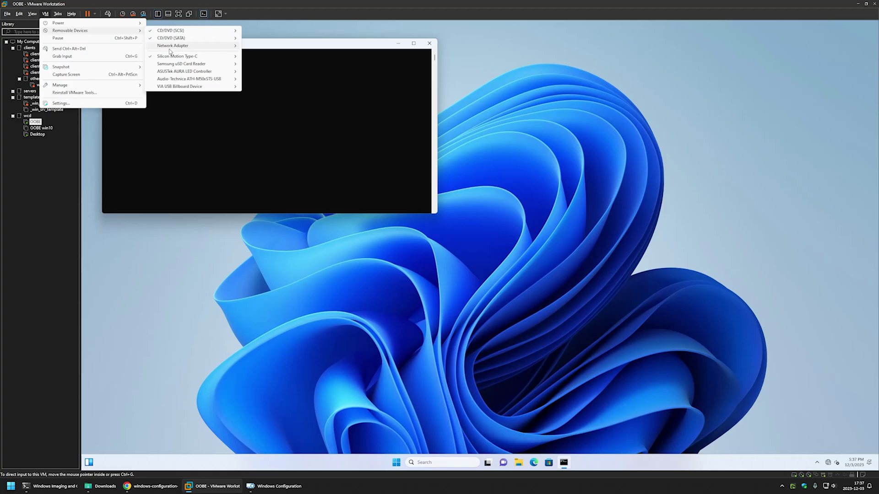
{"action": "mouse_move", "coordinate": [188, 45]}
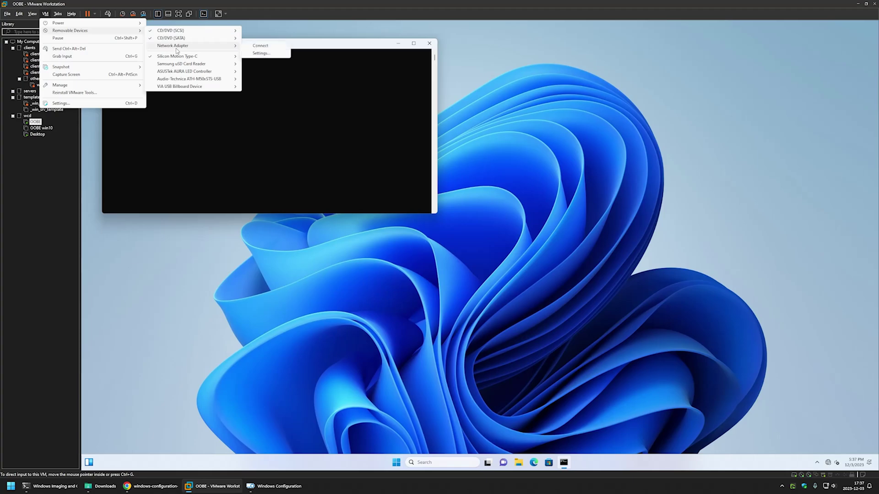
{"action": "left_click", "coordinate": [254, 46]}
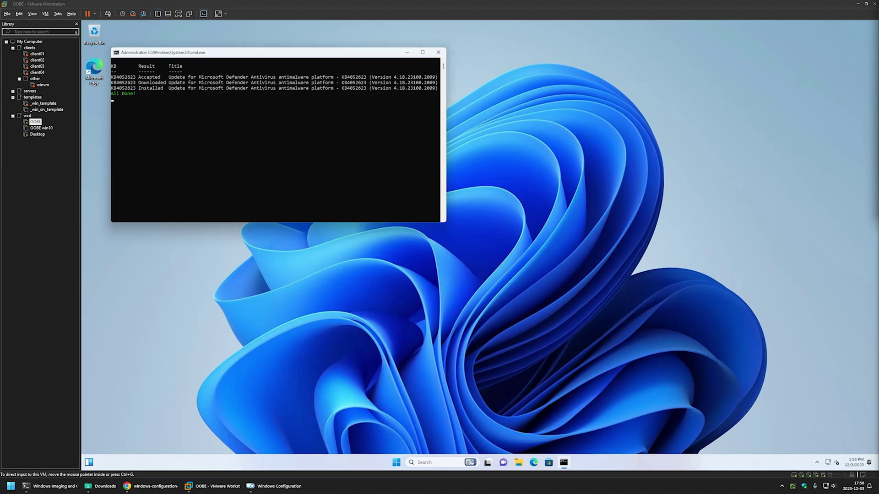
Step: Open Windows Update in the guest's Settings and check for updates
{"action": "left_click", "coordinate": [599, 124]}
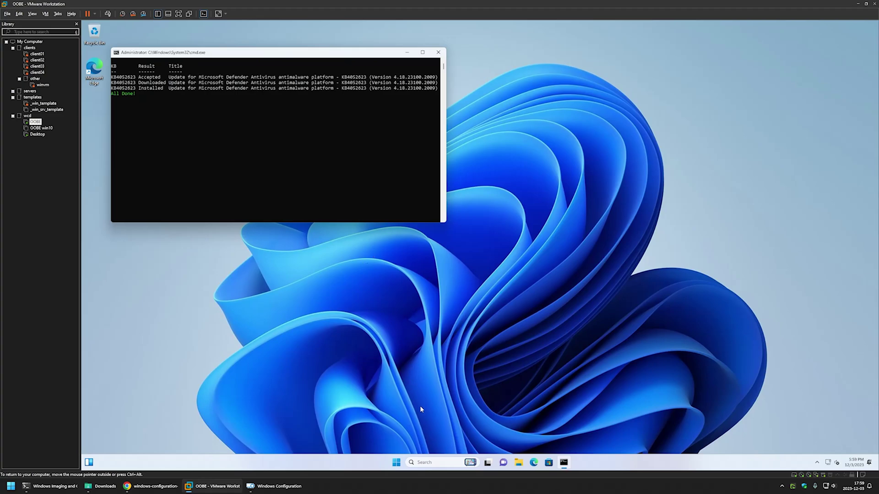
{"action": "left_click", "coordinate": [396, 463]}
{"action": "left_click", "coordinate": [561, 261]}
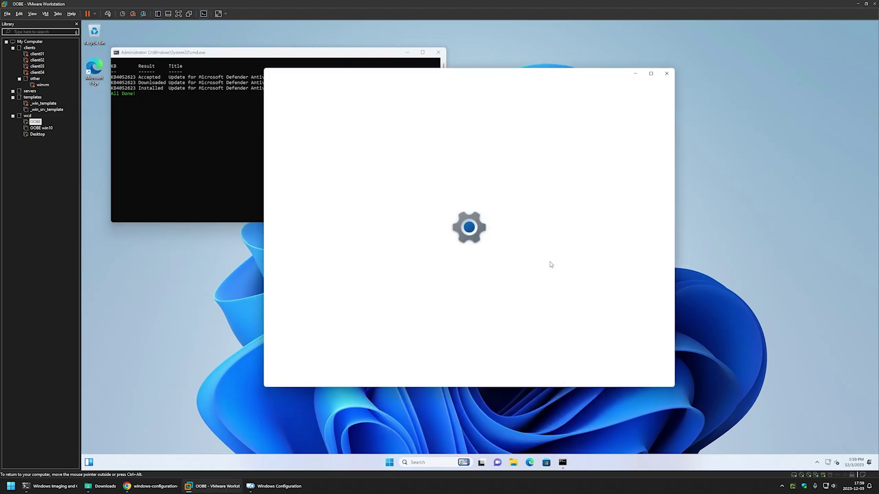
{"action": "left_click", "coordinate": [626, 123]}
{"action": "left_click", "coordinate": [632, 128]}
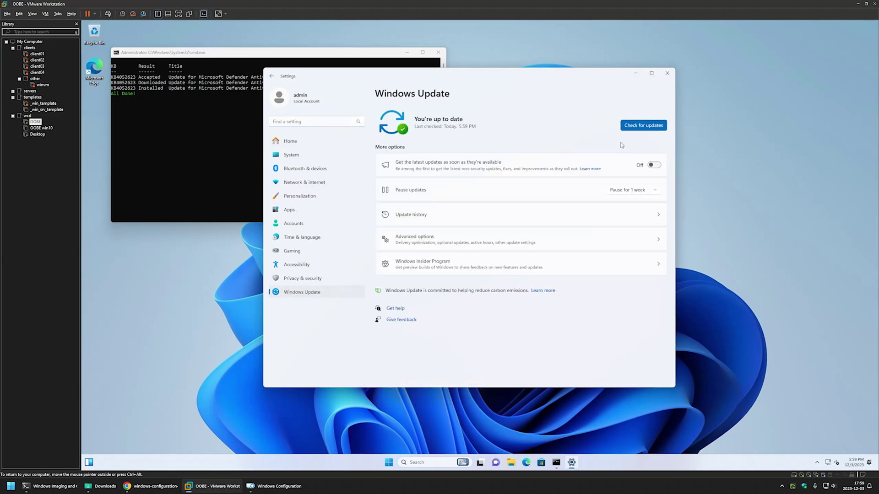